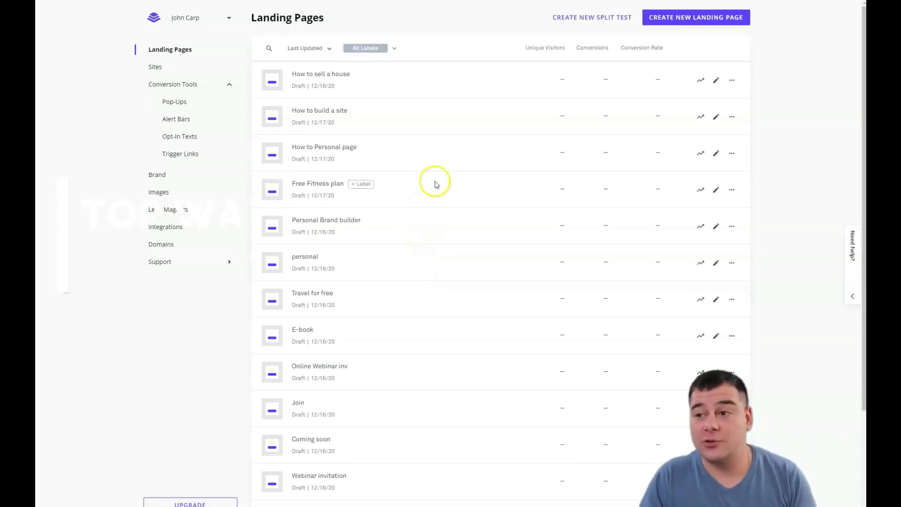
Start creating a new landing page from the landing page overview
scroll(435, 182, "down", 3)
scroll(435, 182, "up", 3)
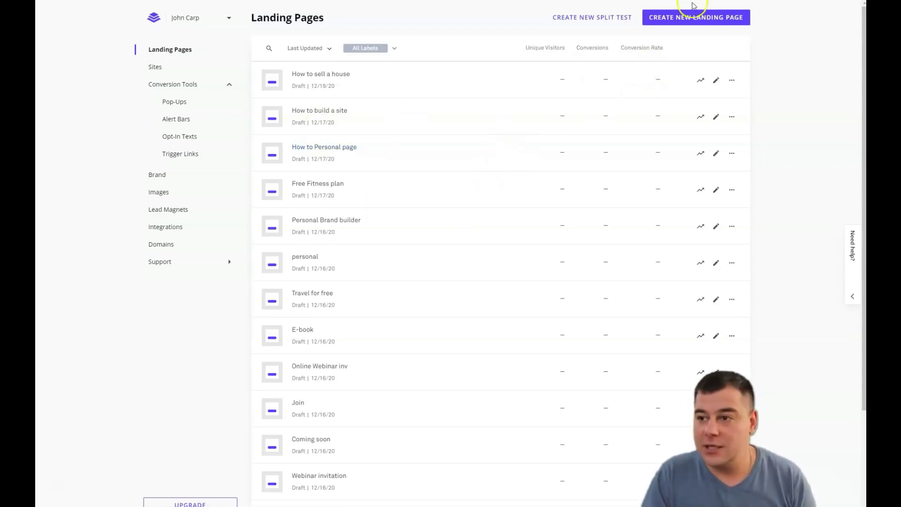
left_click(688, 18)
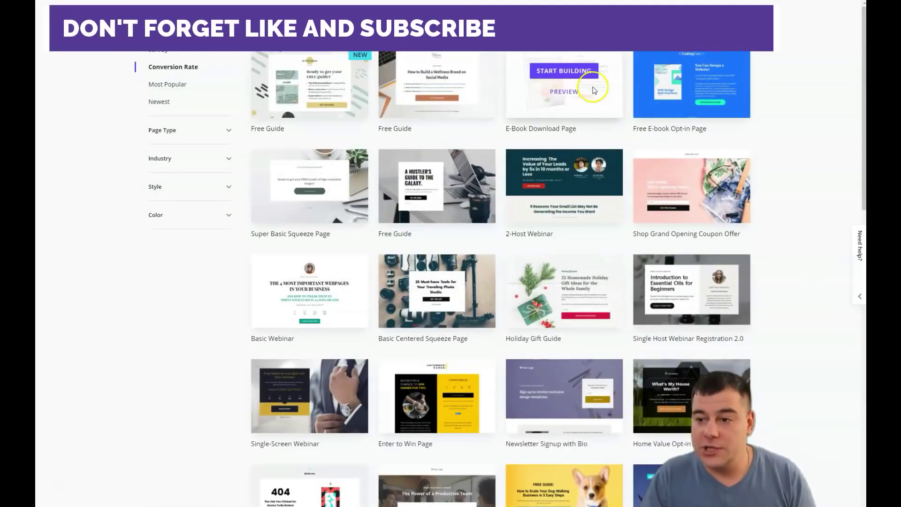
Browse the landing page template gallery sorted by conversion rate for a suitable e-book or lead-capture design
scroll(533, 170, "down", 4)
scroll(536, 176, "down", 6)
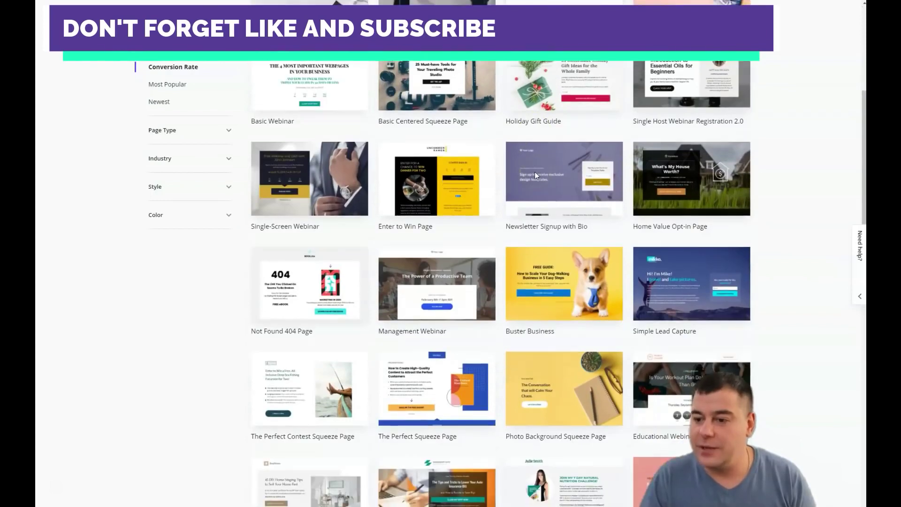
scroll(536, 175, "down", 5)
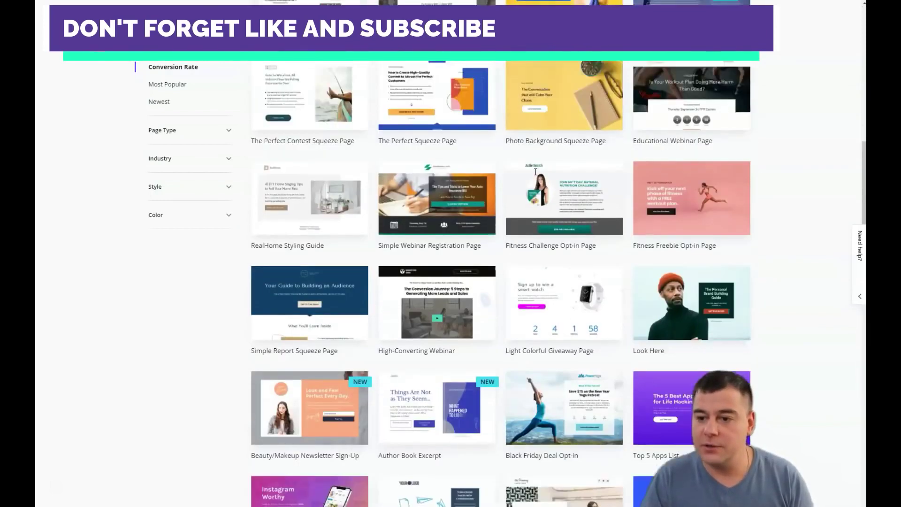
left_click(534, 164)
scroll(533, 166, "down", 3)
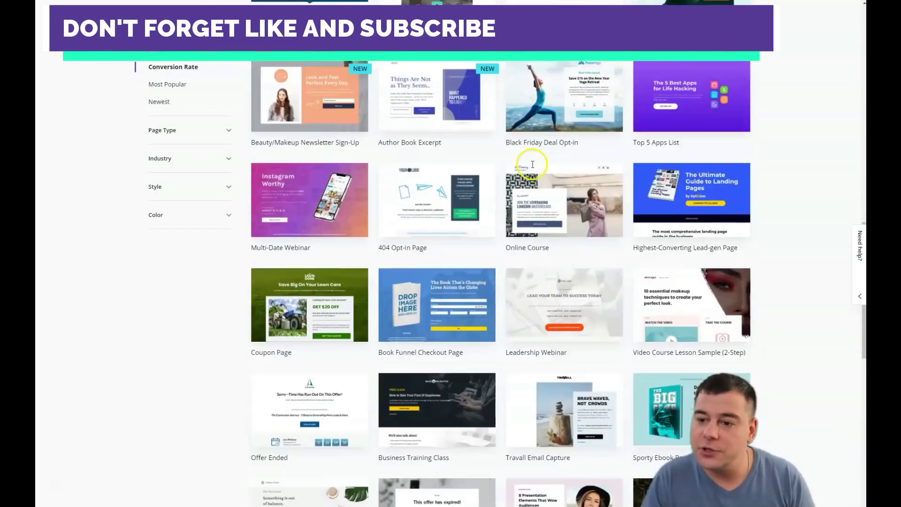
scroll(534, 168, "up", 5)
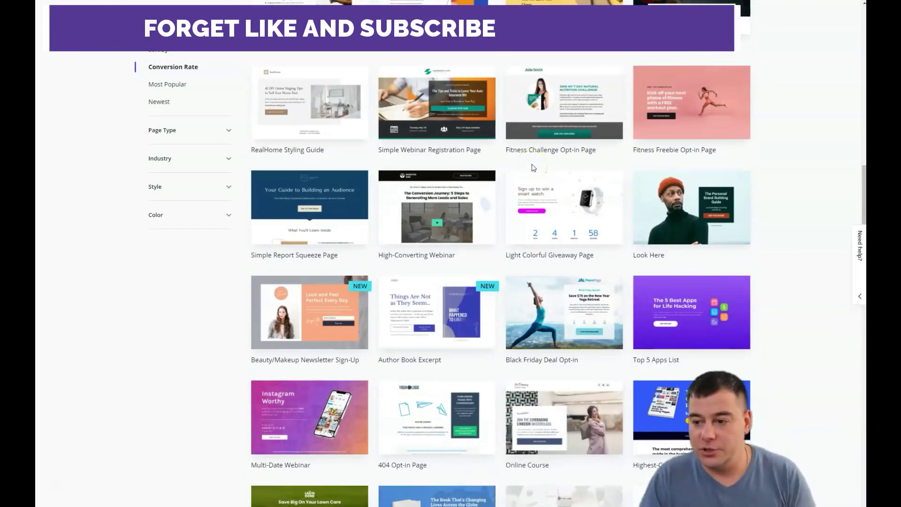
scroll(533, 164, "up", 3)
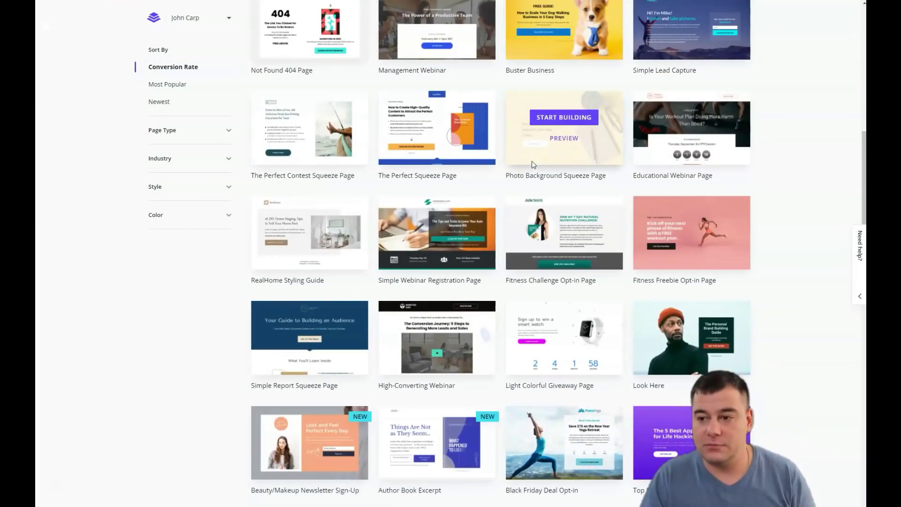
scroll(531, 163, "up", 5)
left_click(533, 170)
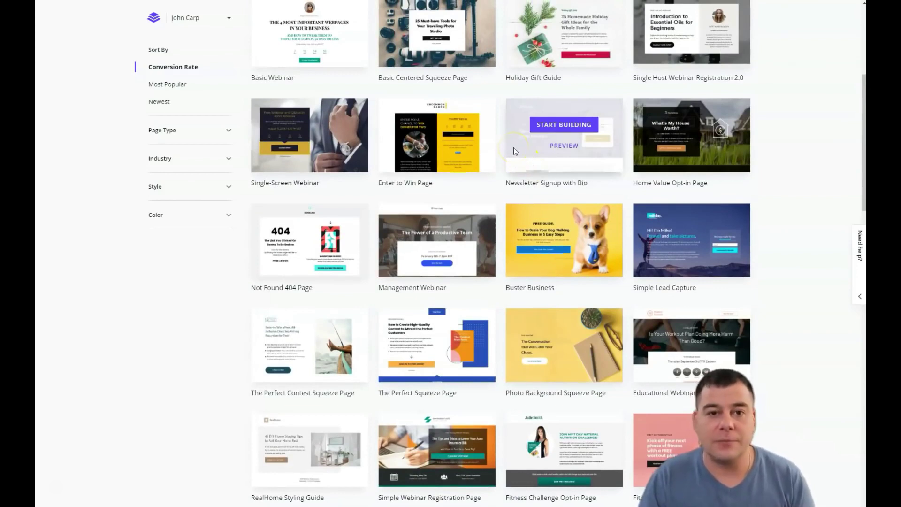
scroll(513, 155, "up", 6)
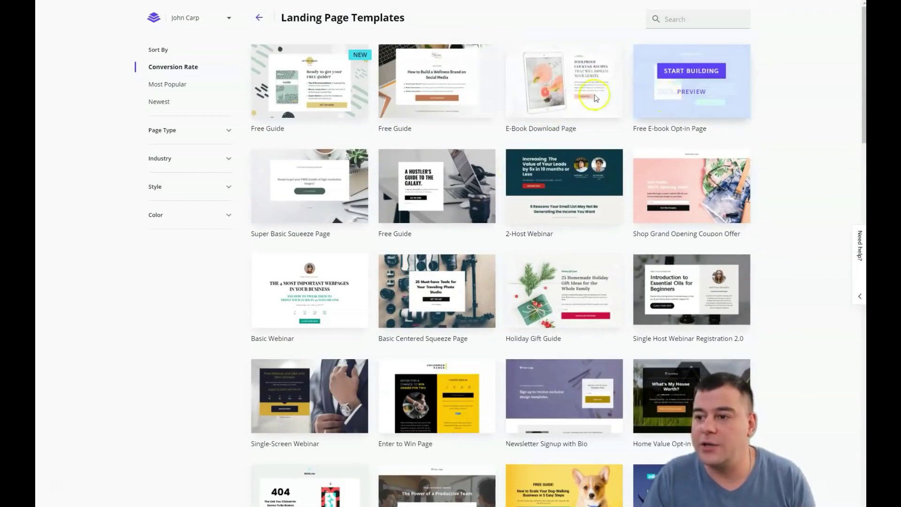
scroll(596, 82, "down", 3)
scroll(562, 119, "up", 3)
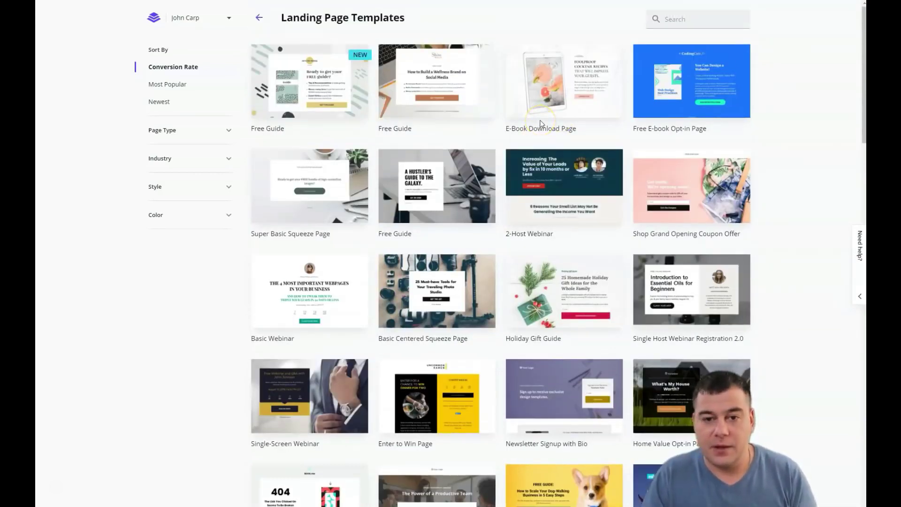
mouse_move(548, 112)
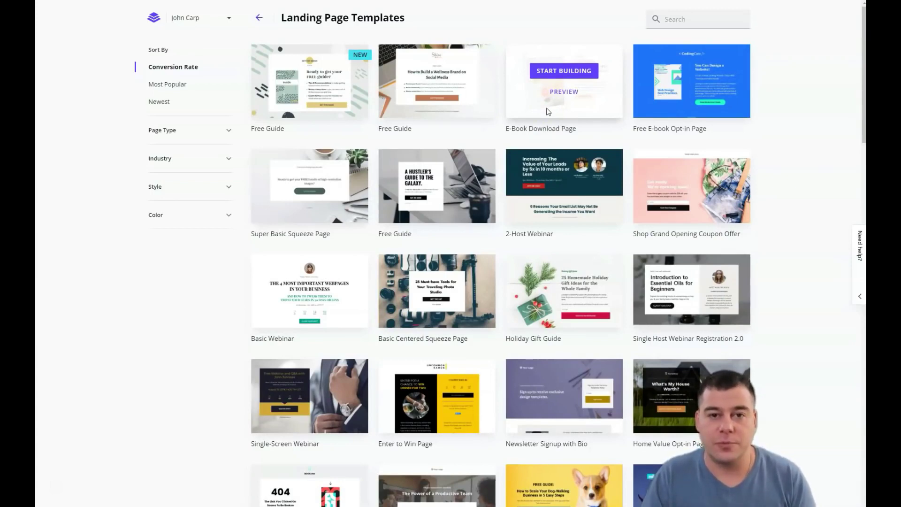
left_click(659, 105)
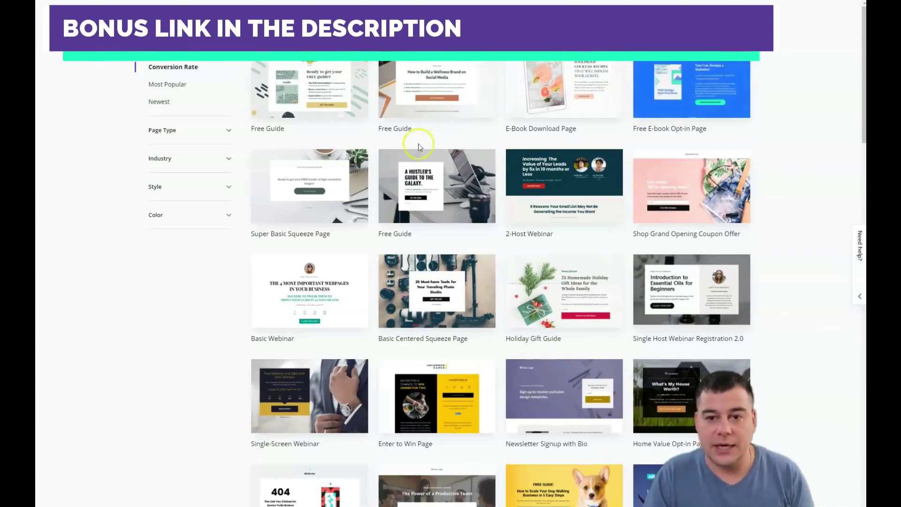
mouse_move(440, 262)
scroll(483, 237, "down", 3)
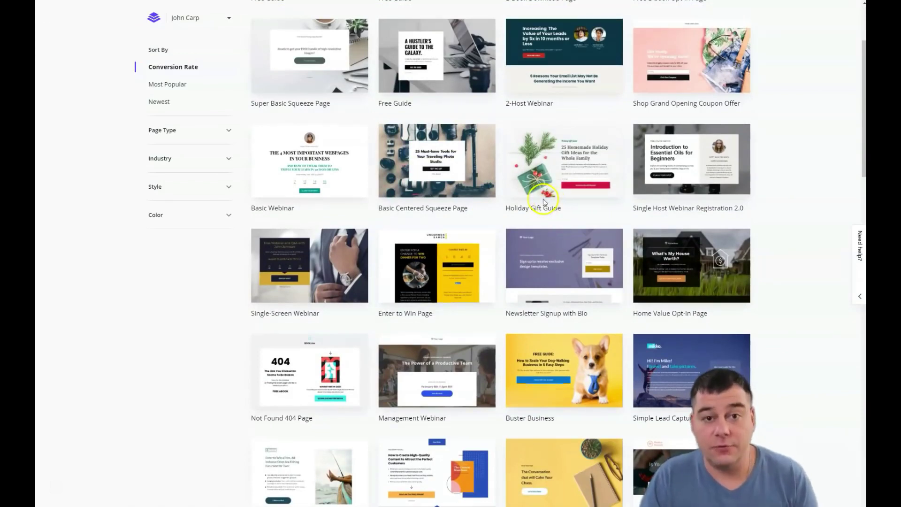
mouse_move(549, 199)
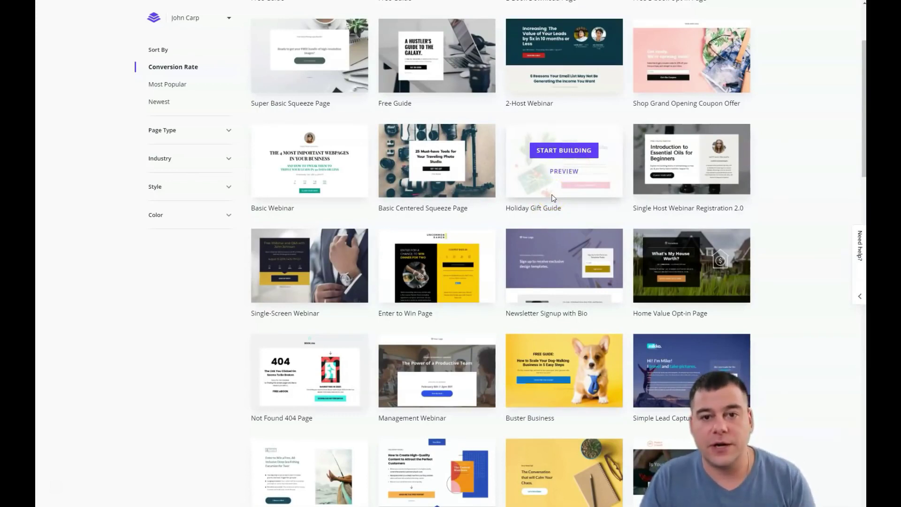
scroll(553, 192, "up", 3)
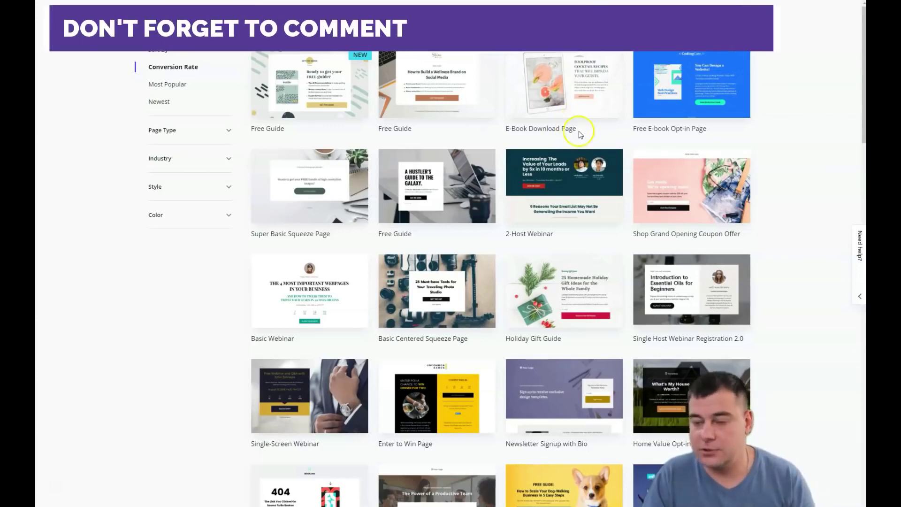
mouse_move(685, 110)
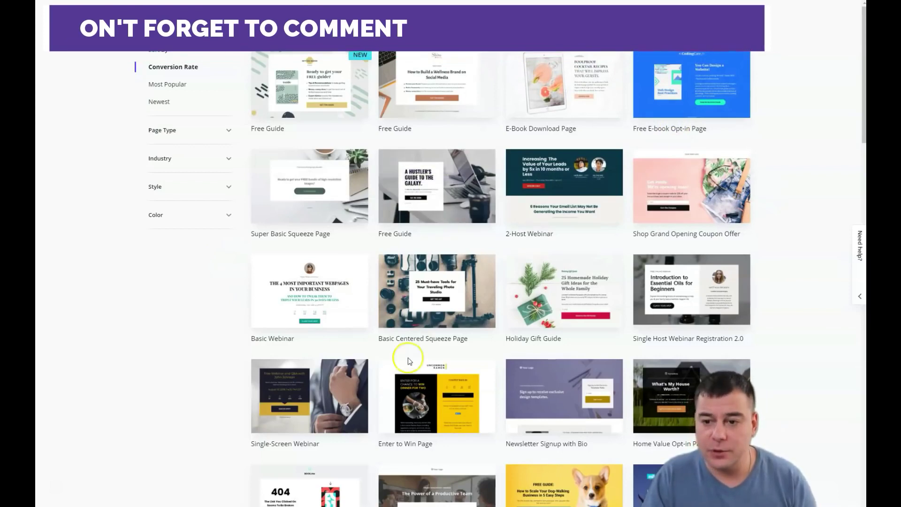
mouse_move(515, 287)
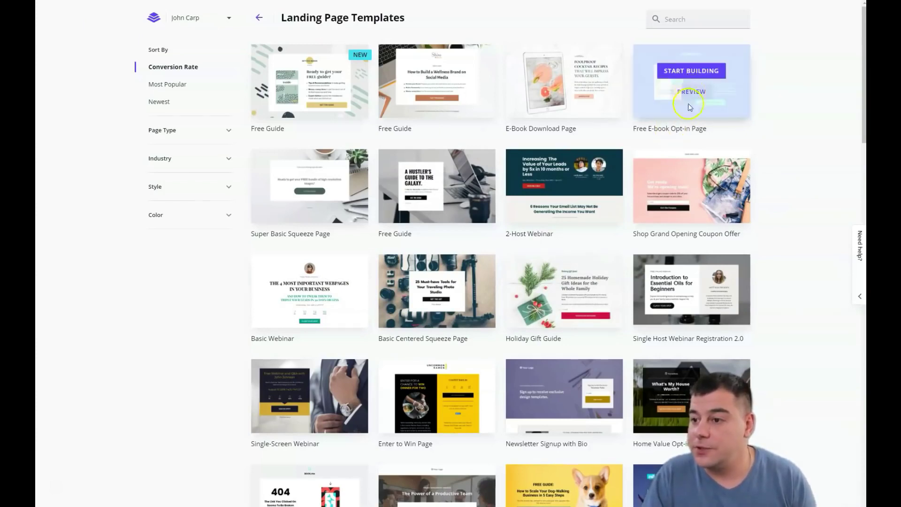
Preview the desktop version of the Free E-book Opt-in Page template and choose it for the new landing page
left_click(691, 94)
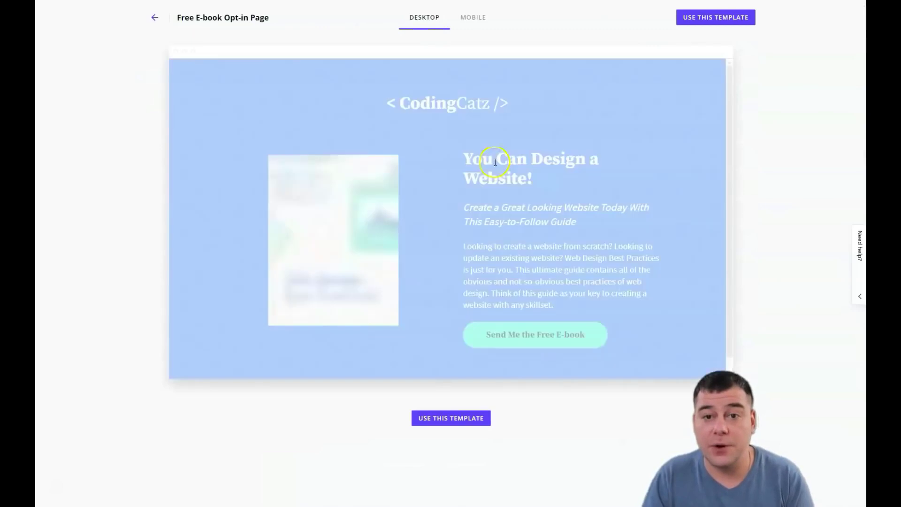
scroll(469, 164, "down", 1)
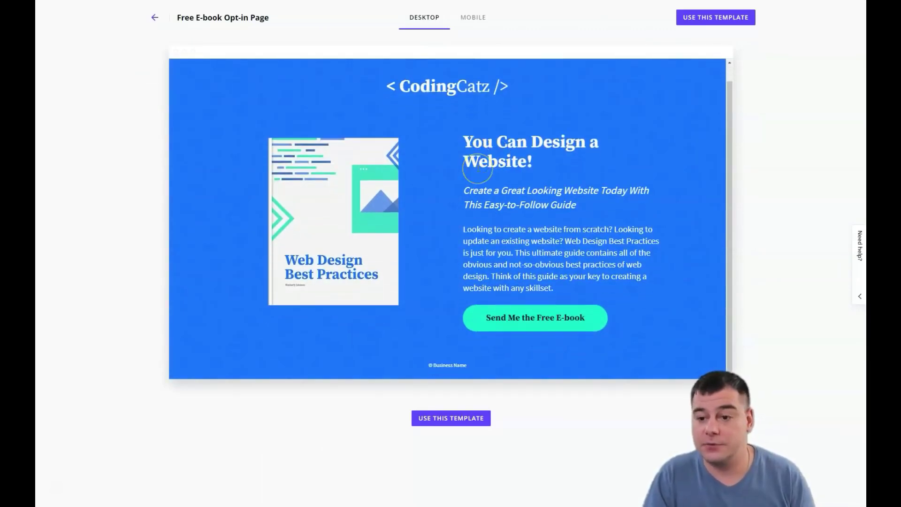
scroll(479, 169, "up", 1)
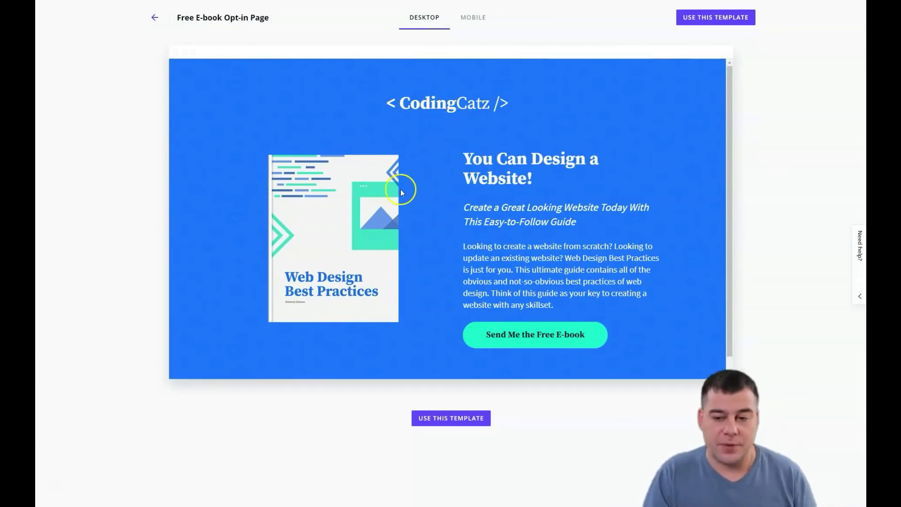
scroll(403, 185, "down", 1)
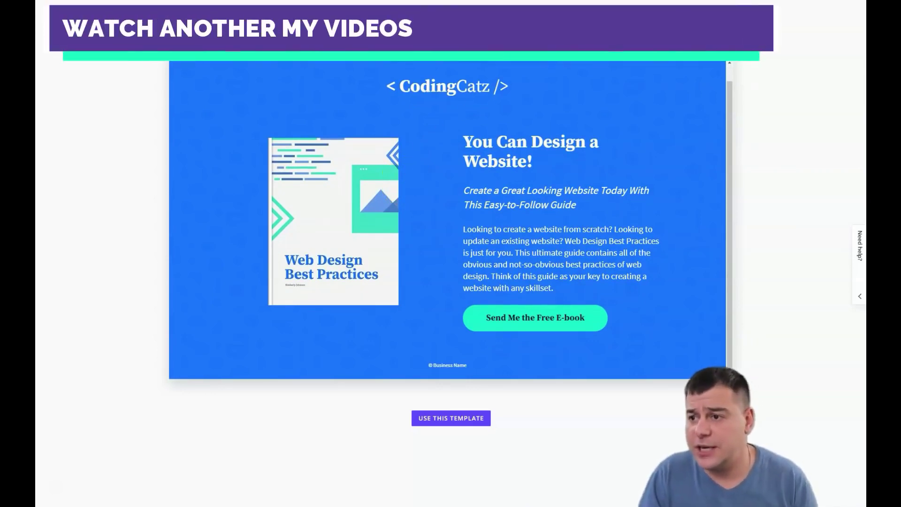
left_click(451, 418)
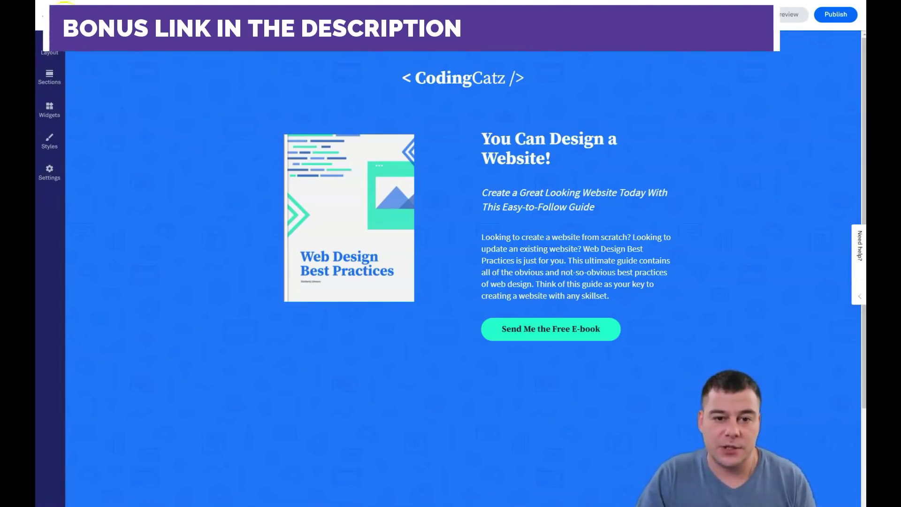
Look through the page builder's layout, section, widget, style and page settings options
left_click(49, 54)
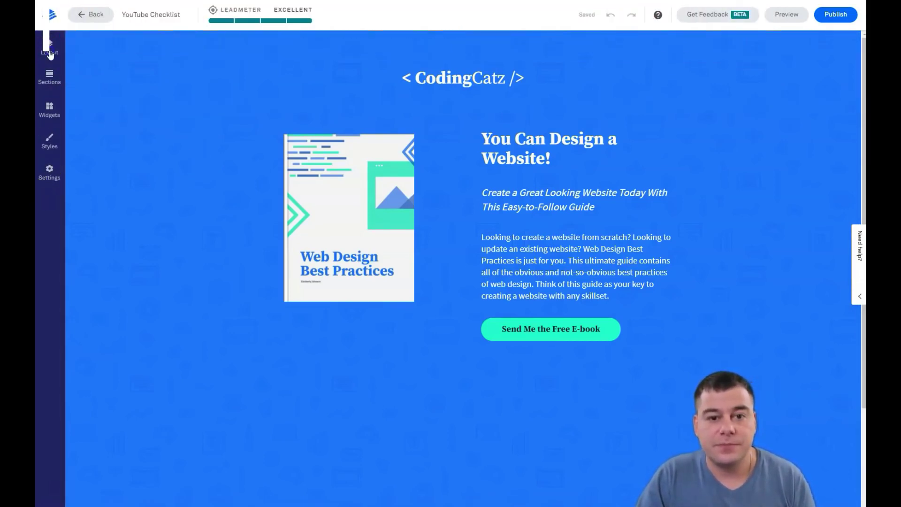
left_click(53, 75)
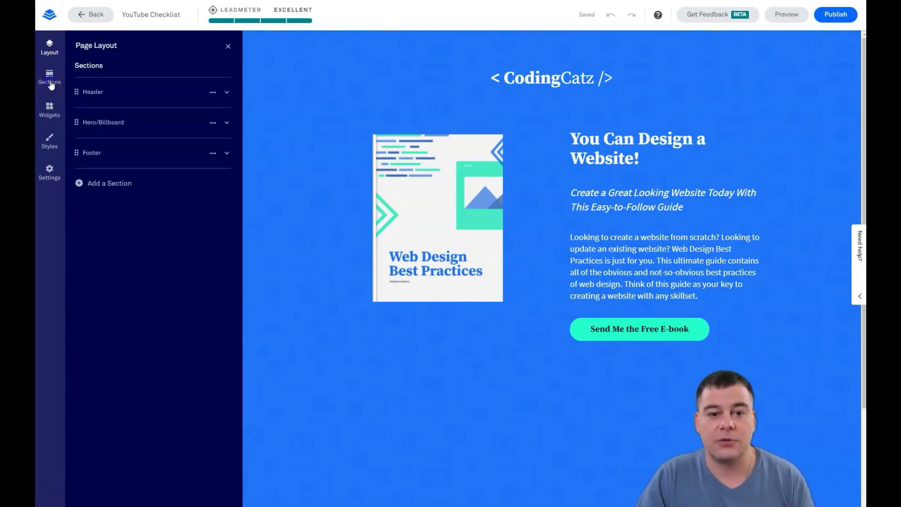
left_click(52, 118)
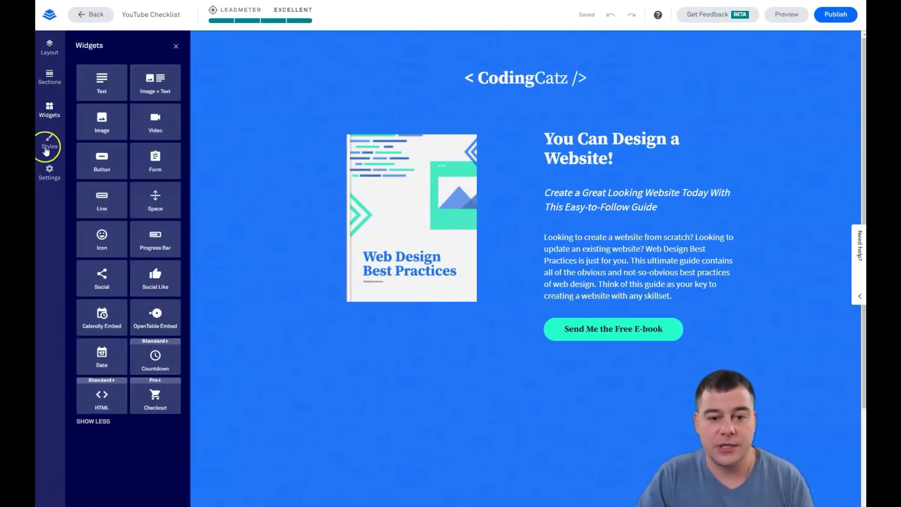
left_click(50, 141)
left_click(50, 174)
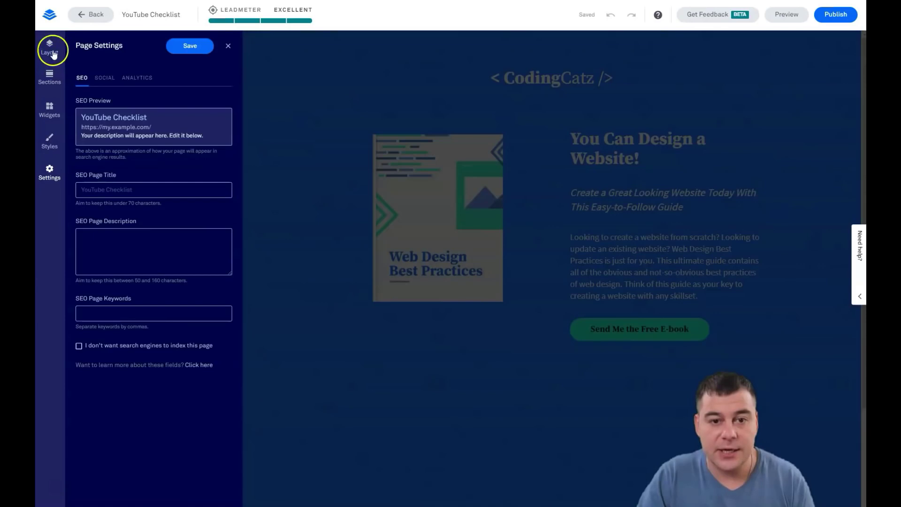
Examine the page layout's Header, Hero/Billboard and Footer sections, and close the layout overview
left_click(49, 46)
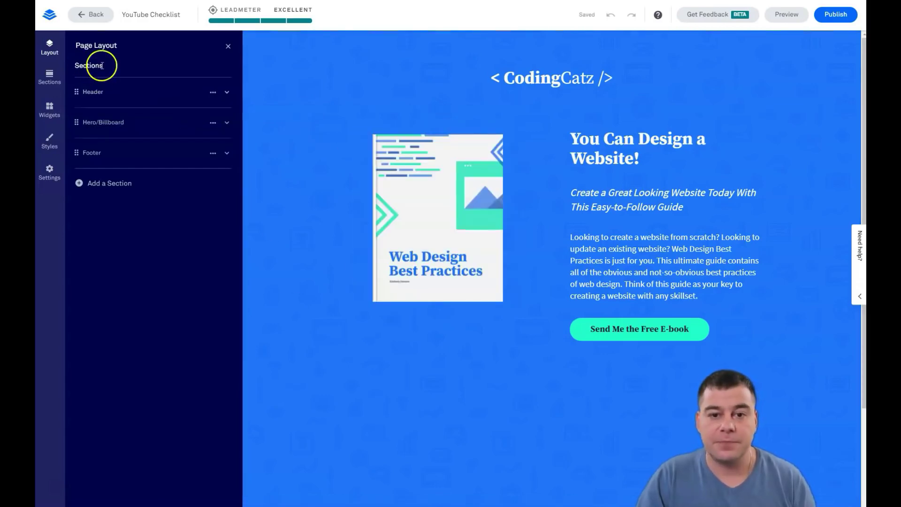
mouse_move(93, 125)
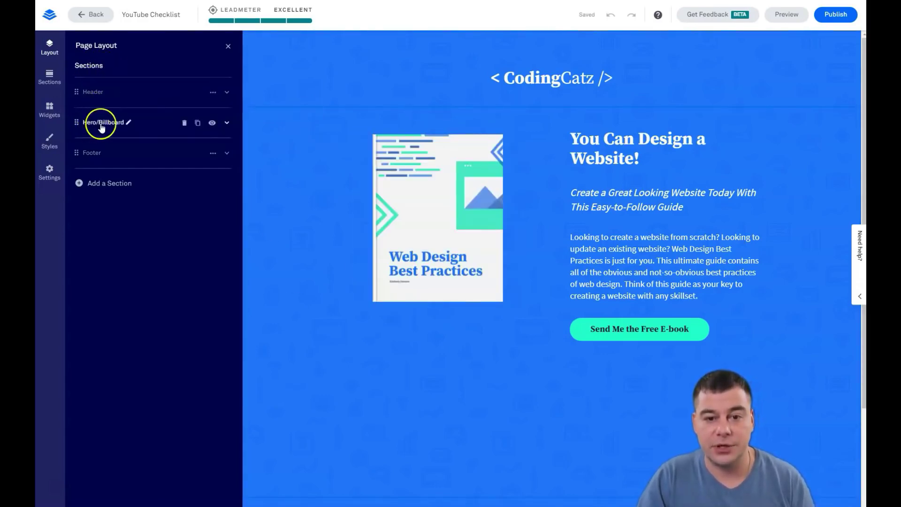
mouse_move(100, 151)
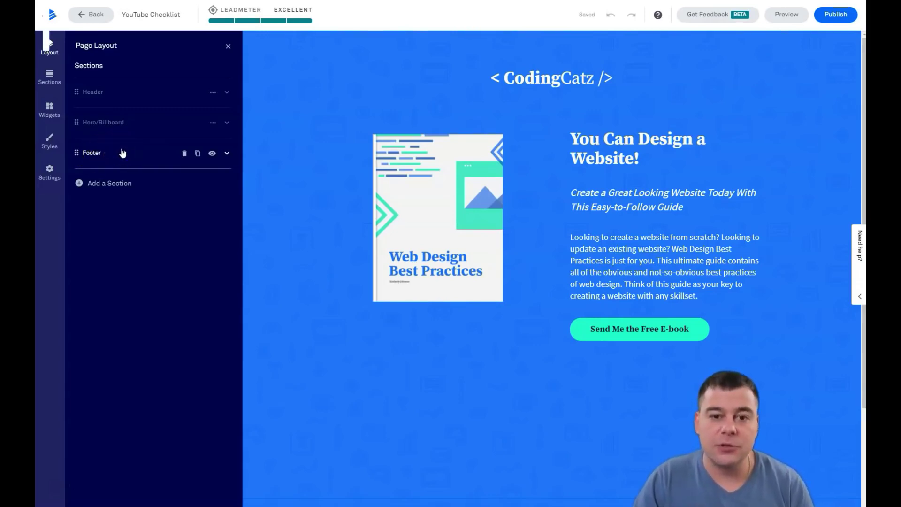
mouse_move(576, 61)
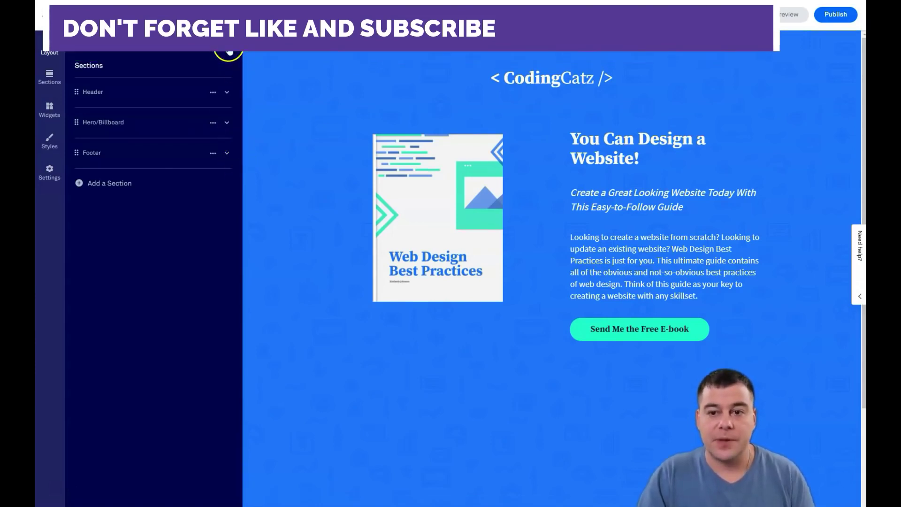
left_click(230, 54)
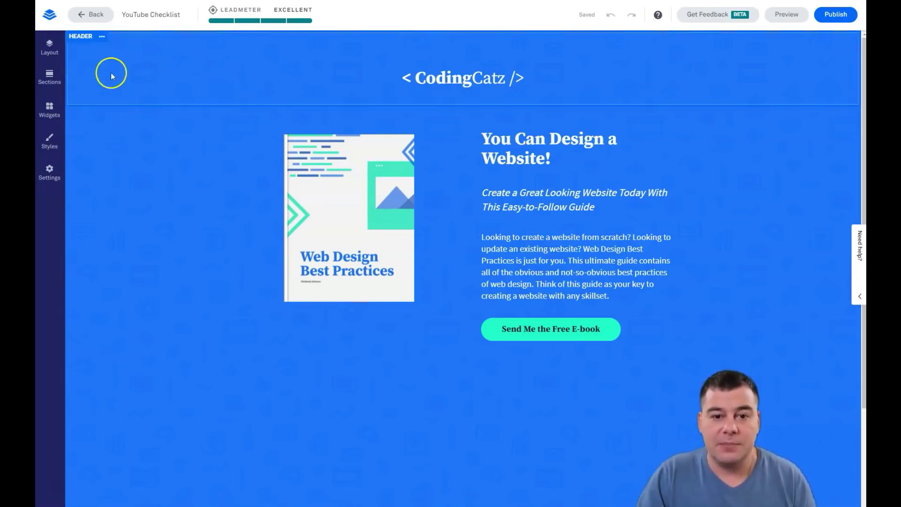
Delete the Header section with the CodingCatz logo from the page
left_click(102, 38)
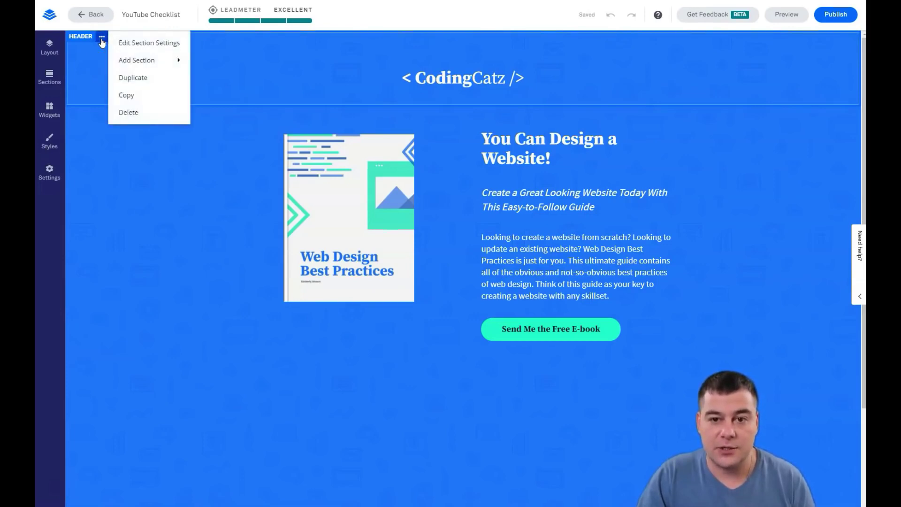
left_click(130, 47)
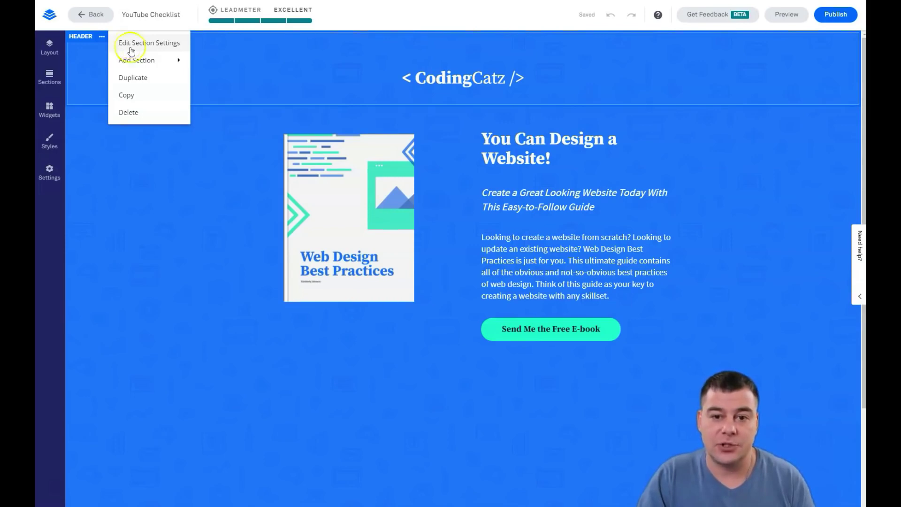
mouse_move(137, 67)
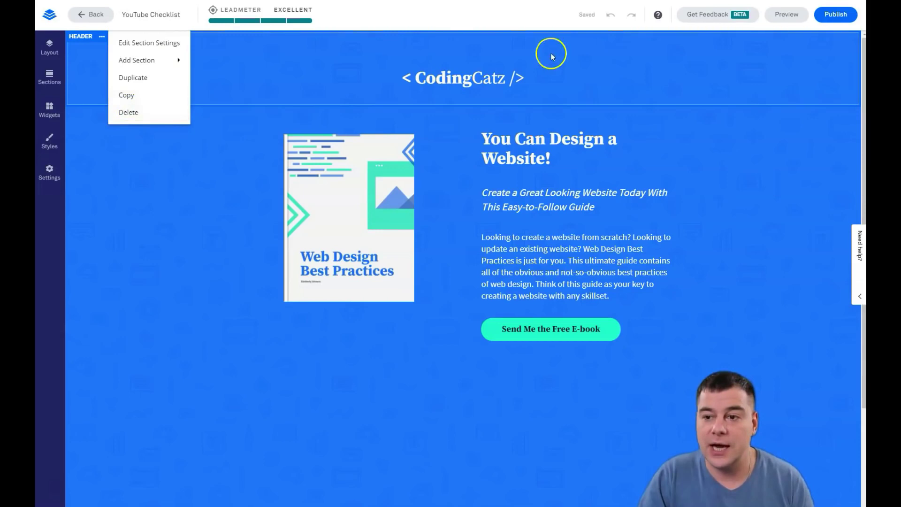
left_click(128, 113)
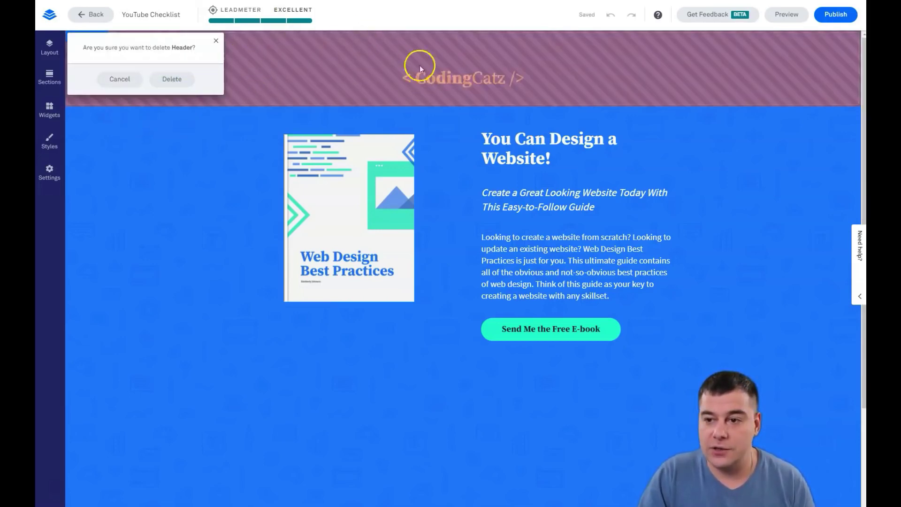
left_click(167, 81)
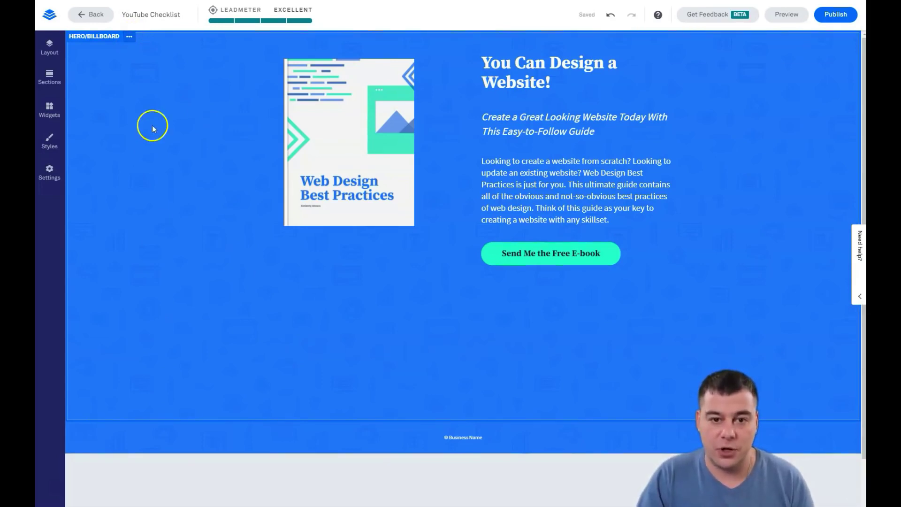
Set the Hero/Billboard section's background colour to the near-black navy from the recent colours
left_click(129, 39)
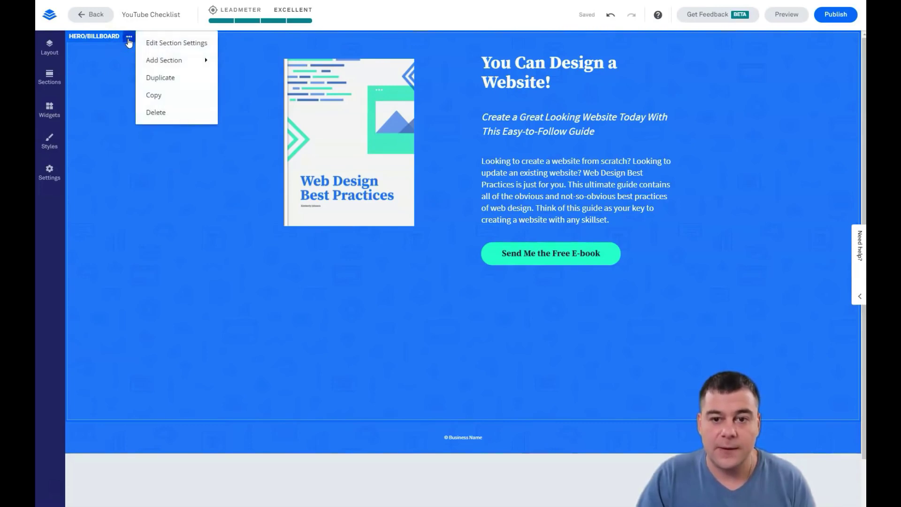
left_click(159, 42)
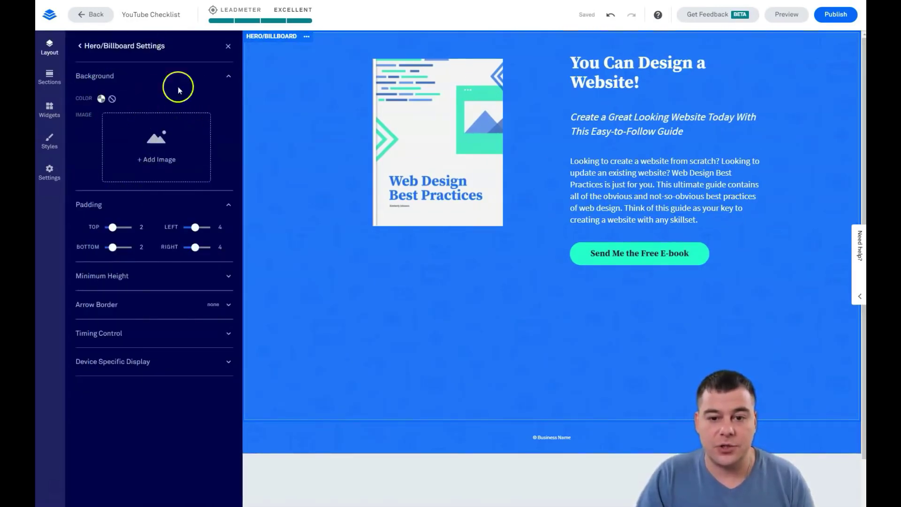
left_click(100, 99)
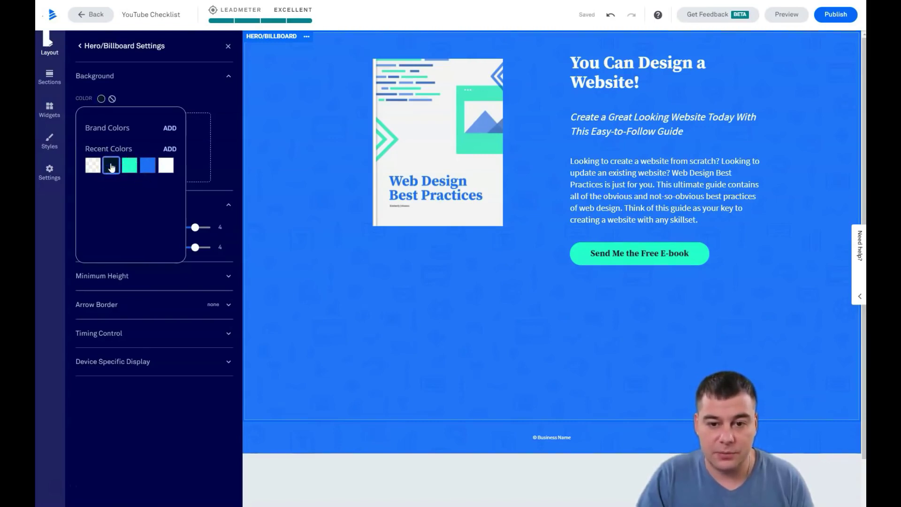
left_click(112, 166)
left_click(101, 101)
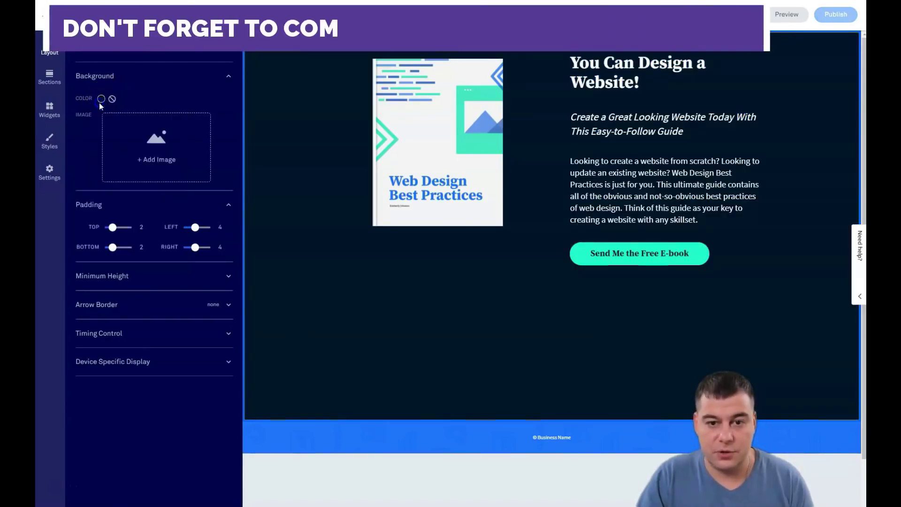
left_click(168, 97)
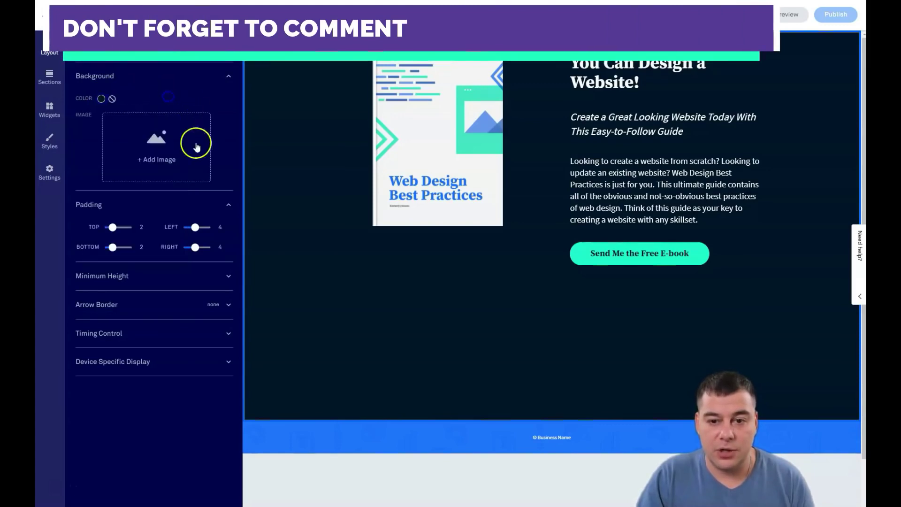
Insert the YouTube logo pattern blog-image-39.jpg from the stored images as the Hero/Billboard background and close the section settings
left_click(196, 148)
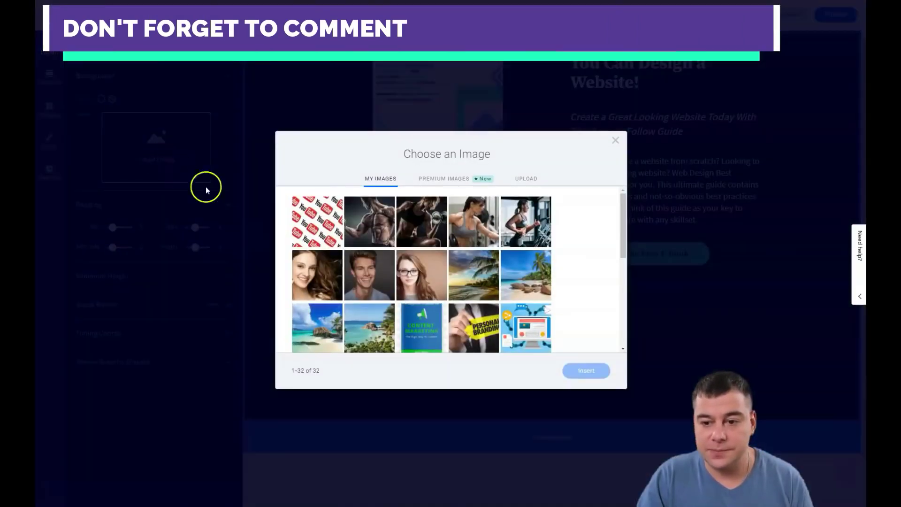
left_click(314, 223)
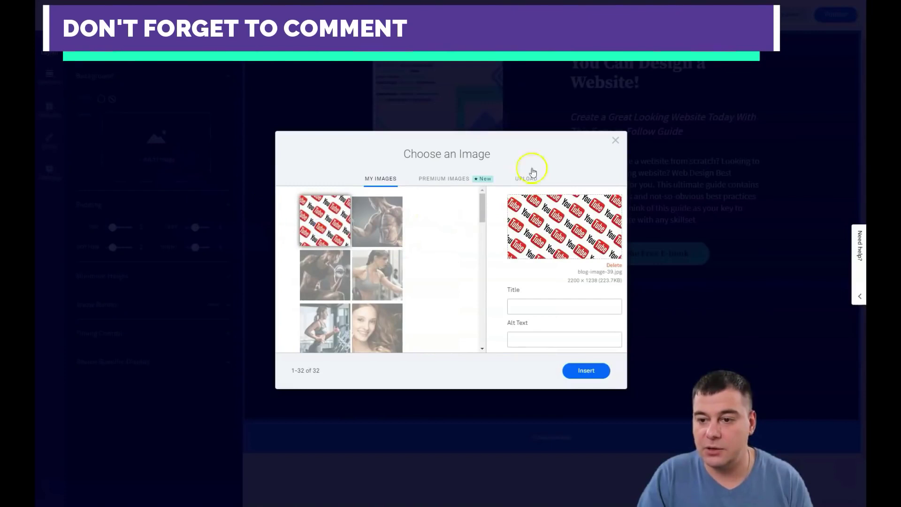
left_click(451, 183)
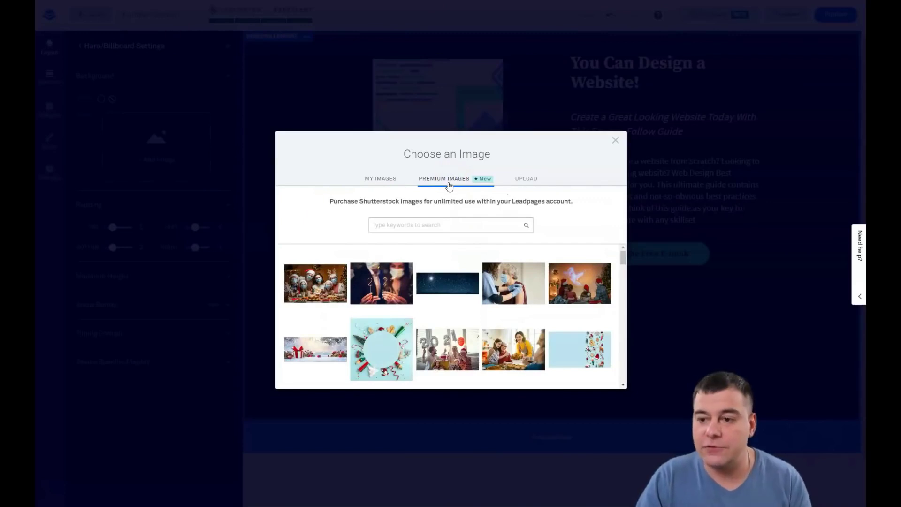
left_click(527, 179)
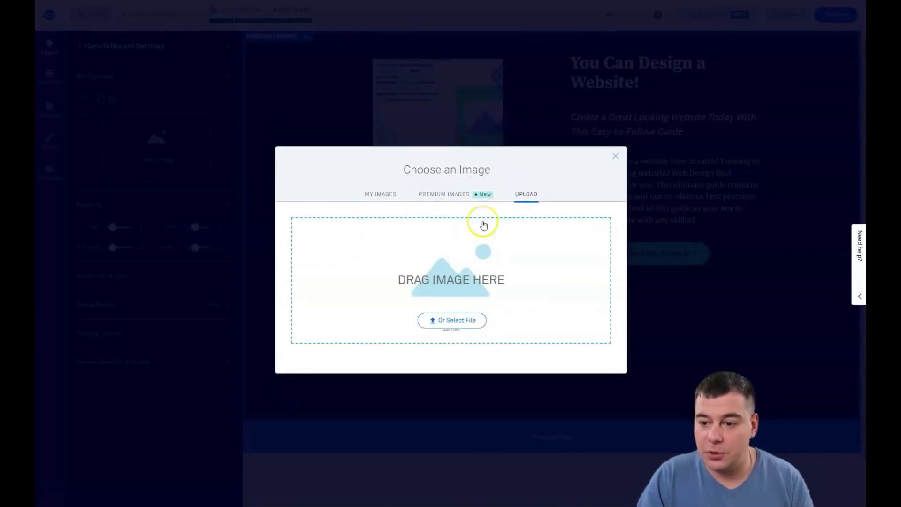
left_click(368, 203)
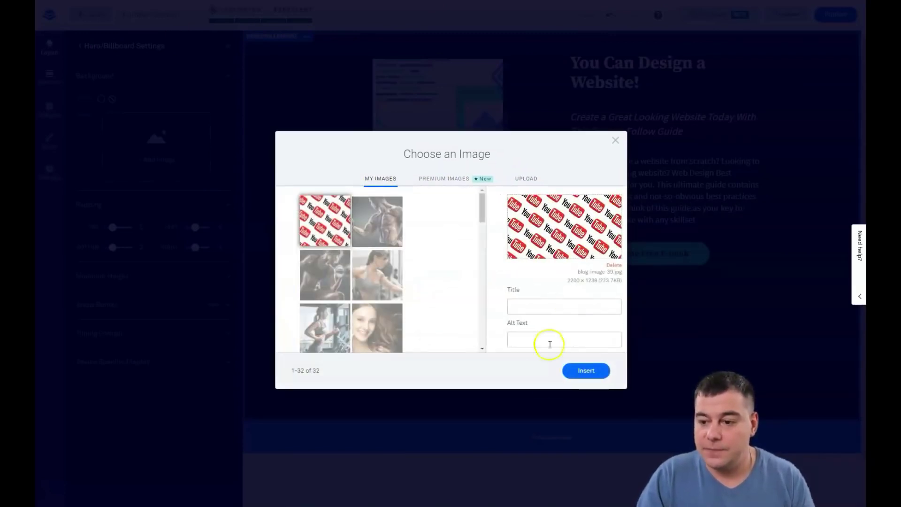
left_click(591, 371)
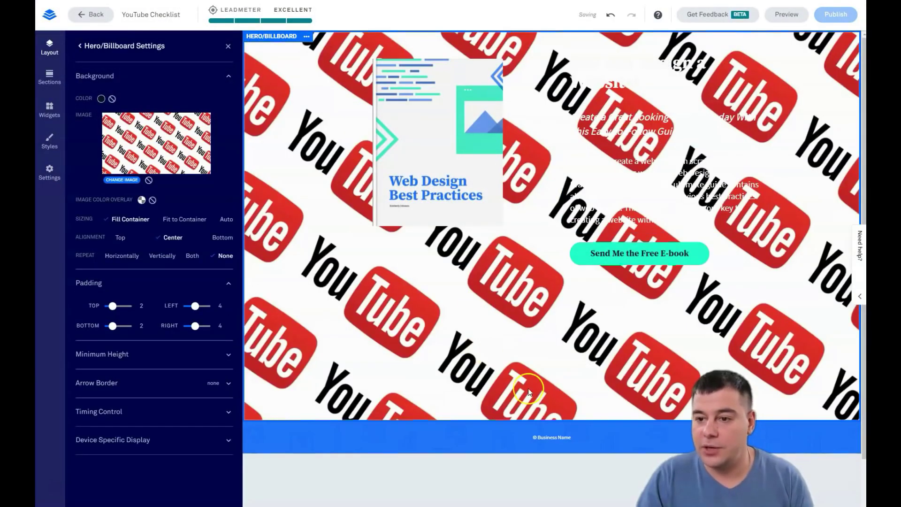
left_click(227, 48)
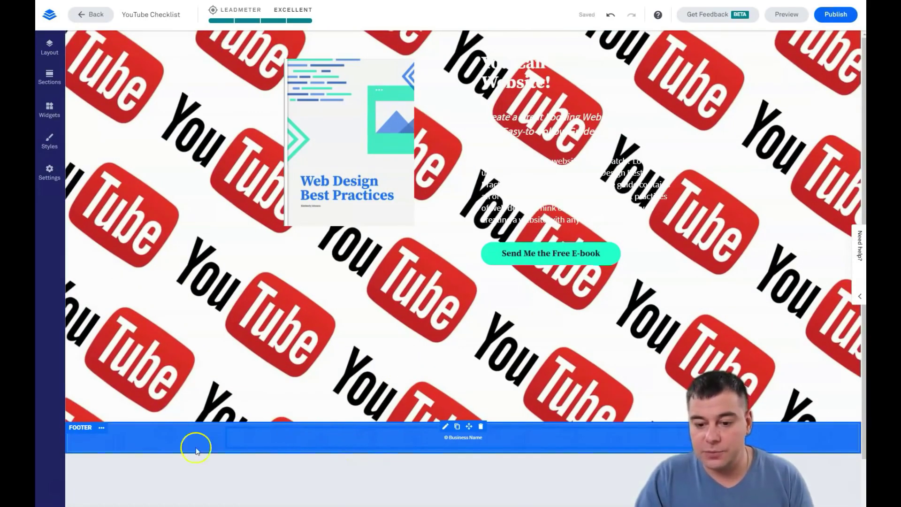
Delete the Footer section containing the business name
left_click(100, 428)
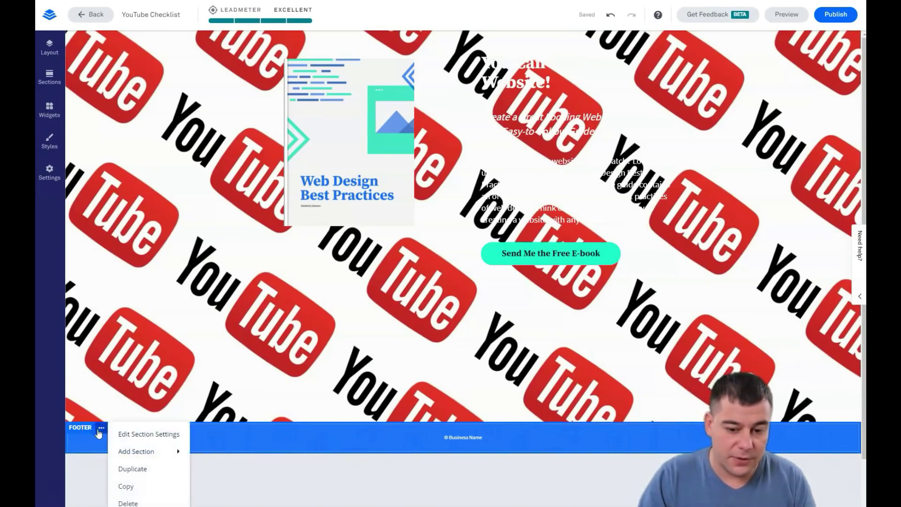
left_click(128, 503)
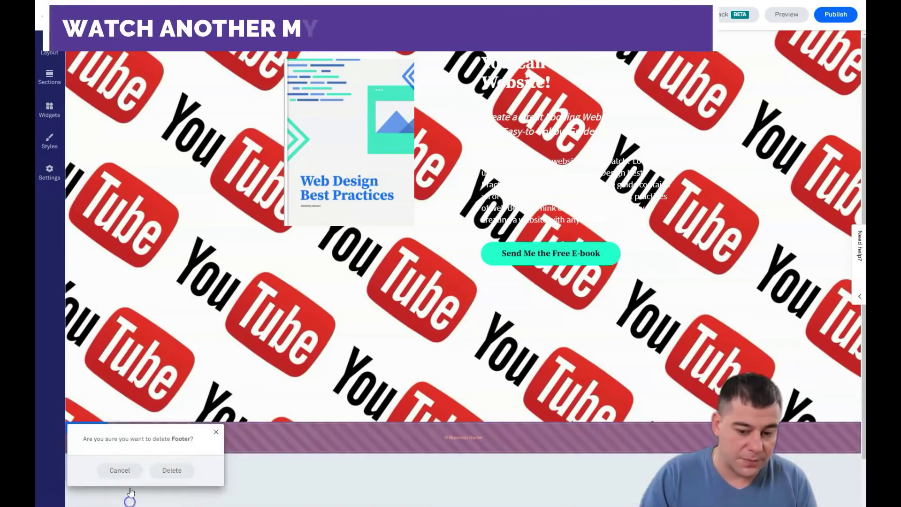
left_click(172, 470)
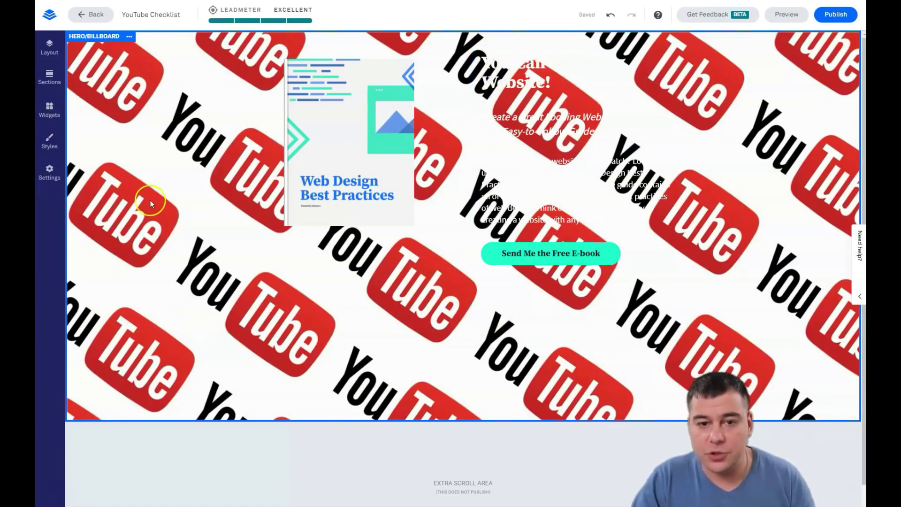
Add a custom colour overlay of 0A0A0A at 64 opacity to the Hero/Billboard background image
left_click(130, 38)
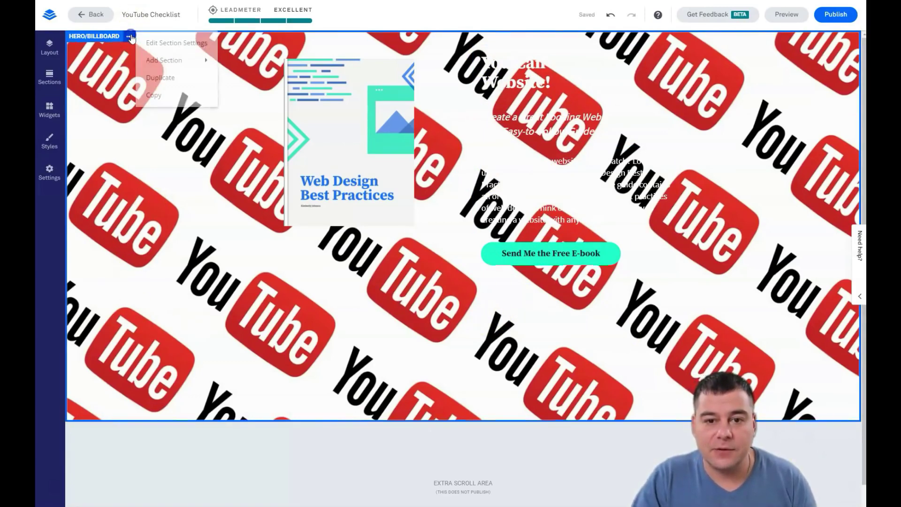
left_click(158, 41)
left_click(121, 183)
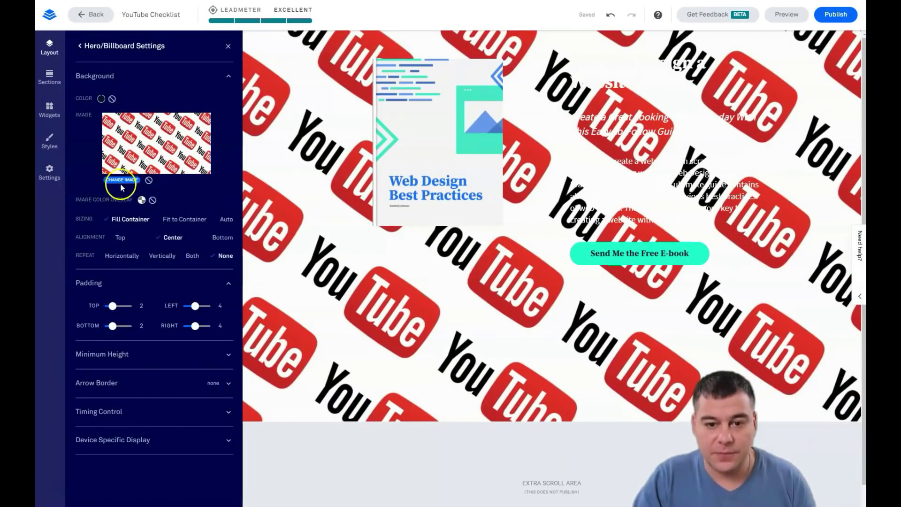
left_click(142, 201)
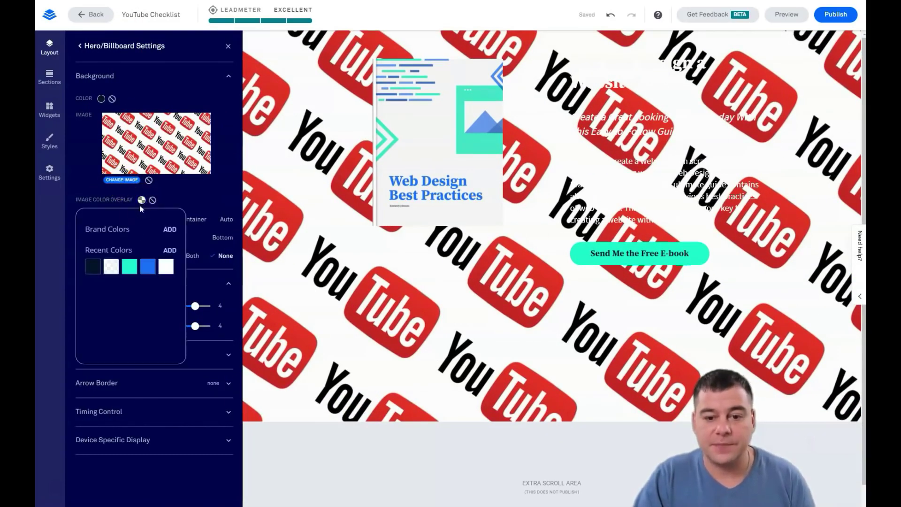
left_click(170, 251)
mouse_move(91, 280)
left_mouse_down()
mouse_move(153, 291)
mouse_move(85, 281)
left_mouse_up()
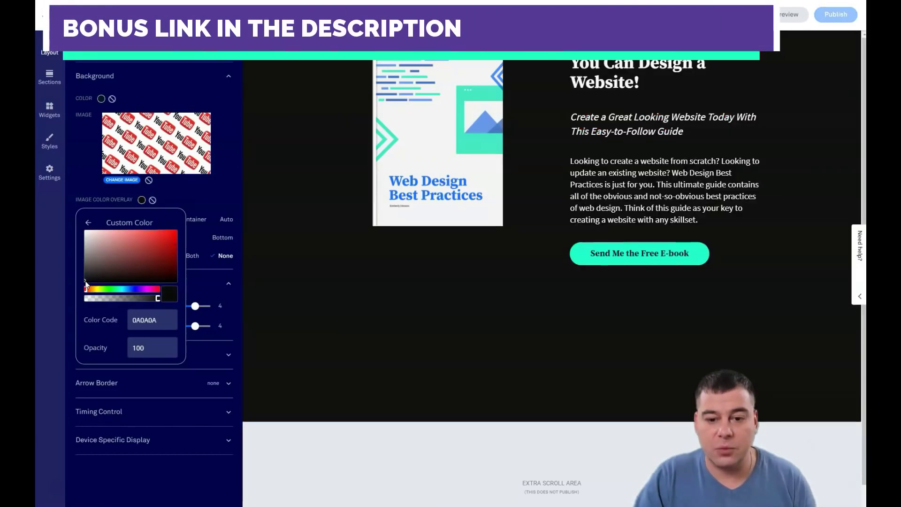
left_click(157, 300)
left_click_drag(156, 300, 148, 299)
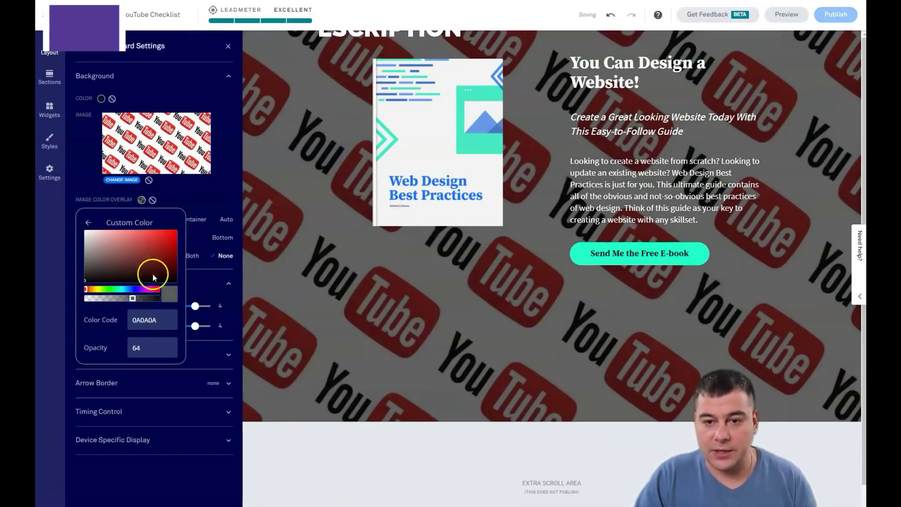
left_click(322, 311)
Replace the Web Design Best Practices book cover with the "Optimize Your YouTube Channel for Free" cover image
mouse_move(342, 85)
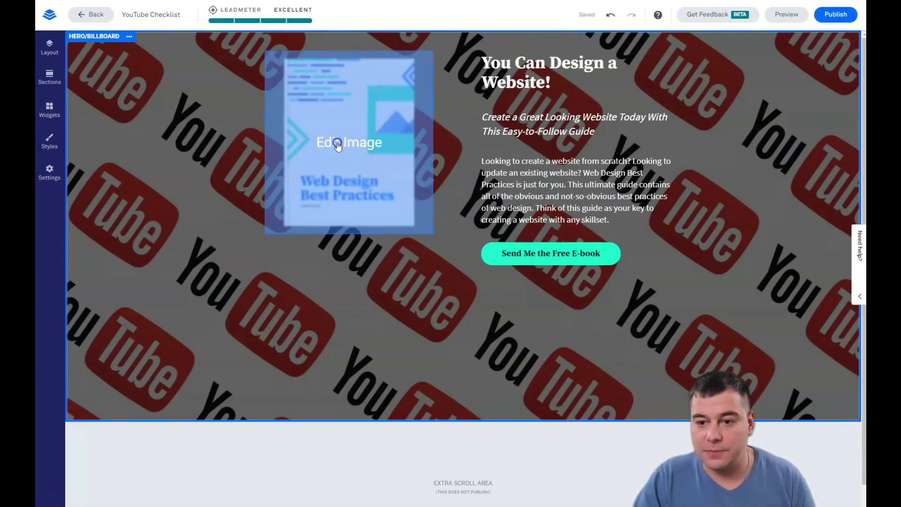
left_click(337, 146)
left_click(305, 257)
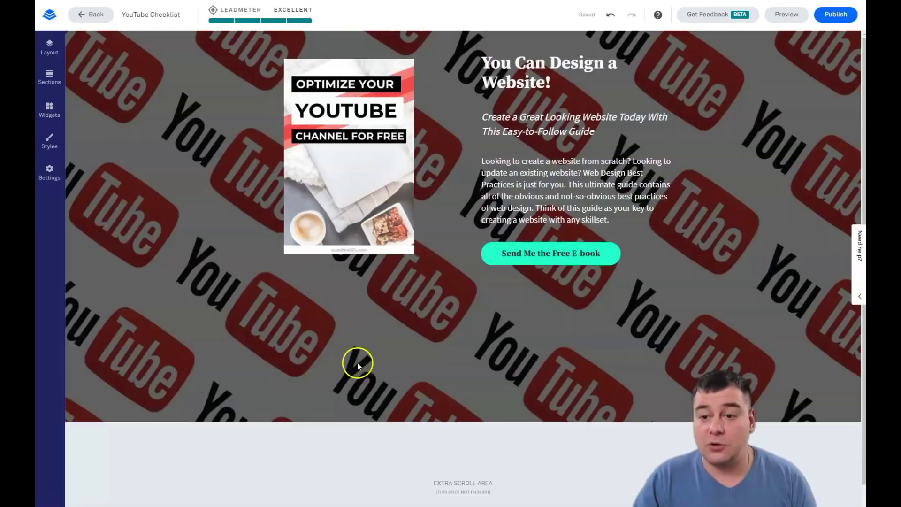
Reduce the YouTube cover image's width to 69% and finish editing it, keeping the same picture
mouse_move(359, 172)
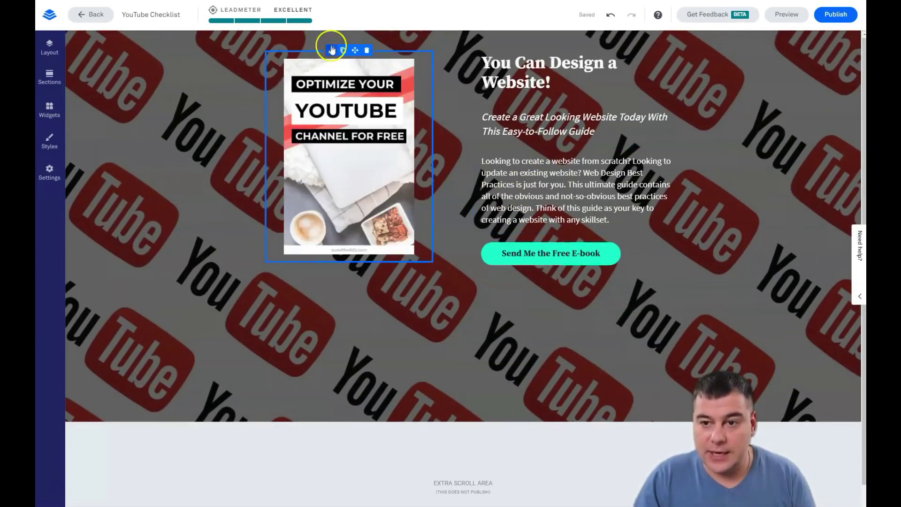
left_click(331, 51)
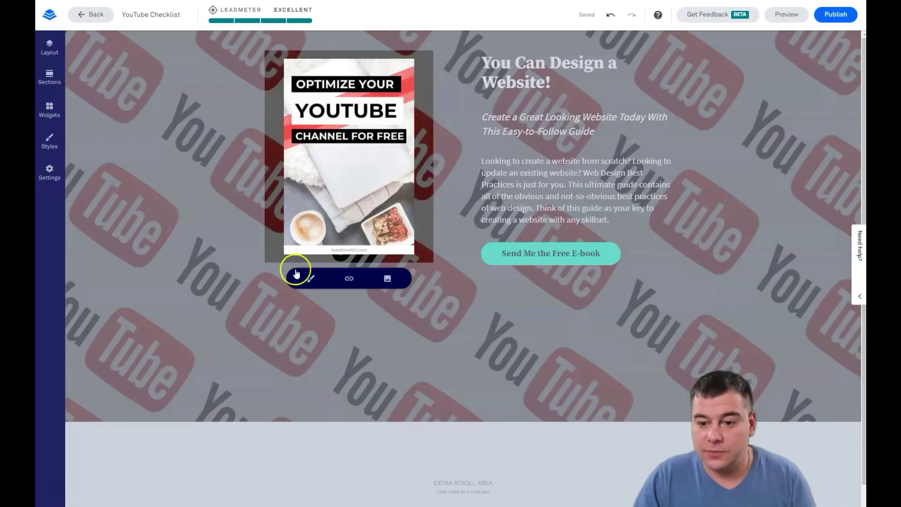
left_click(309, 279)
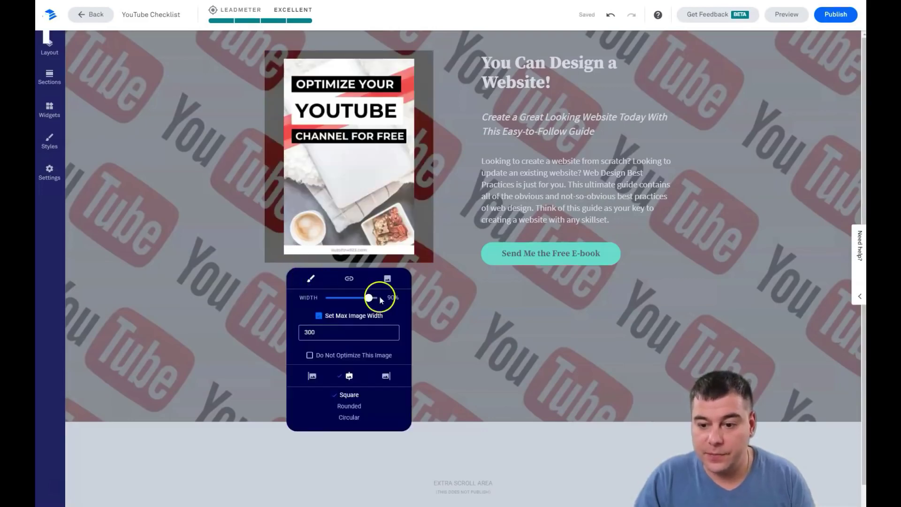
mouse_move(369, 297)
left_mouse_down()
mouse_move(350, 199)
mouse_move(358, 284)
left_mouse_up()
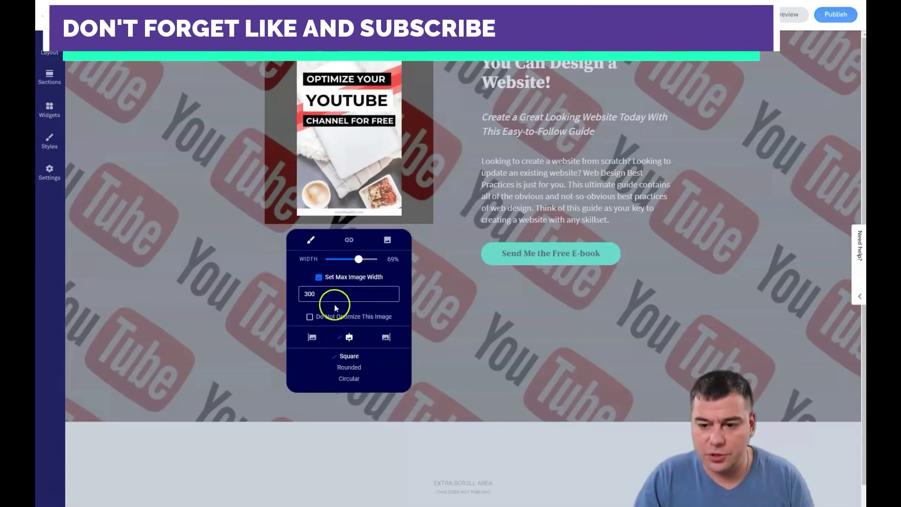
left_click(387, 241)
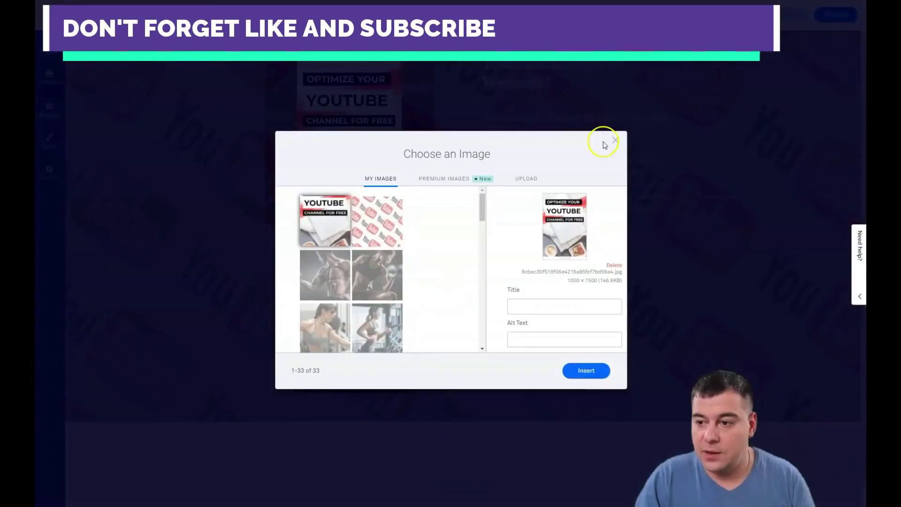
left_click(614, 142)
left_click(468, 147)
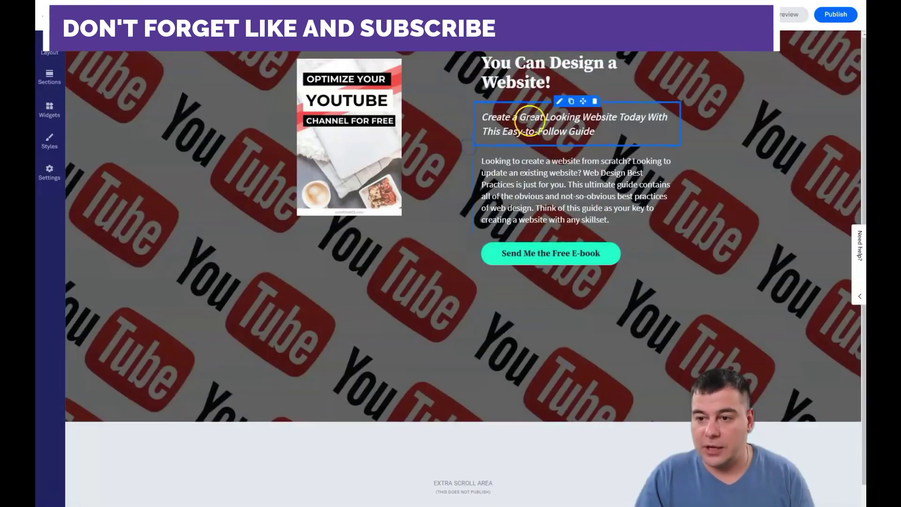
Open the "You Can Design a Website!" headline for editing, select all of its text and try it at size 7
left_click(532, 66)
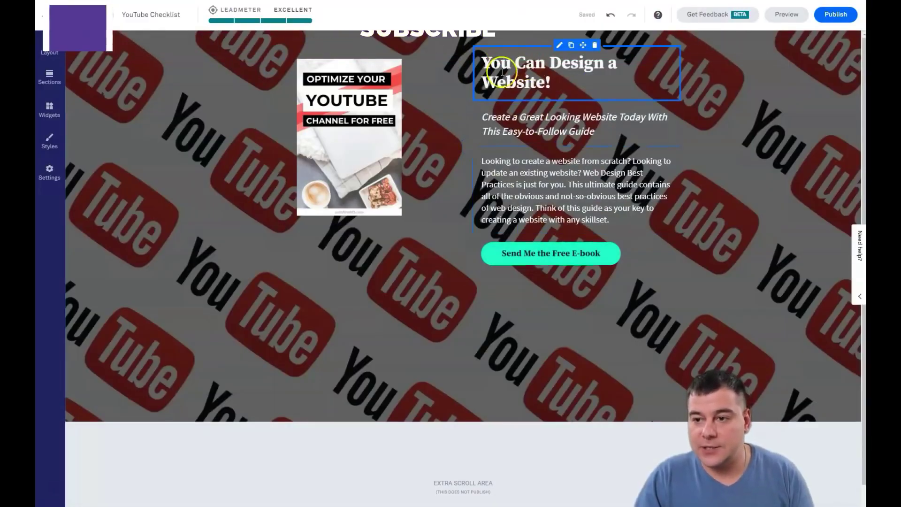
left_click(559, 87)
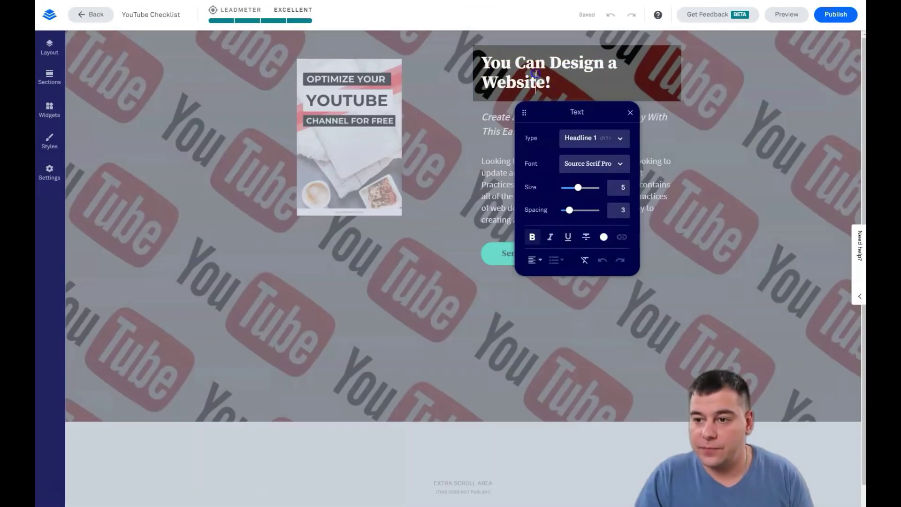
left_click(456, 75)
left_click(531, 67)
left_click(553, 85)
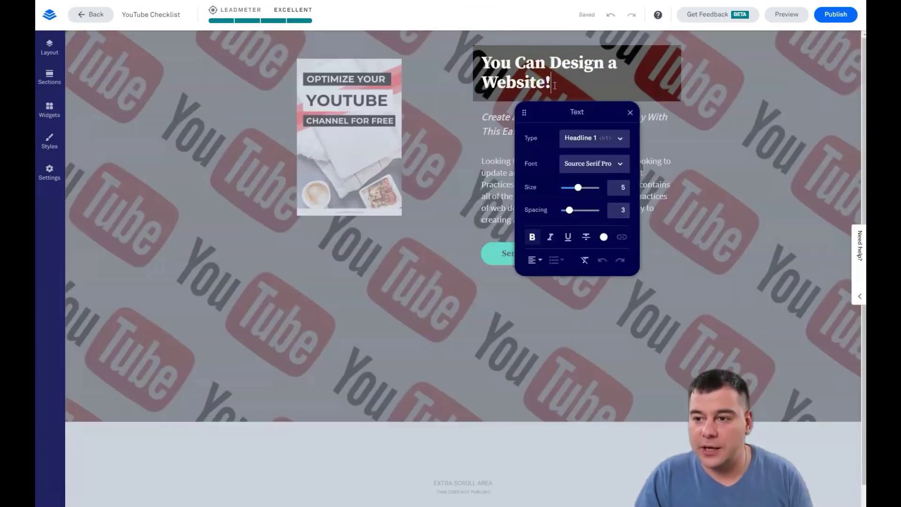
left_click_drag(536, 83, 480, 65)
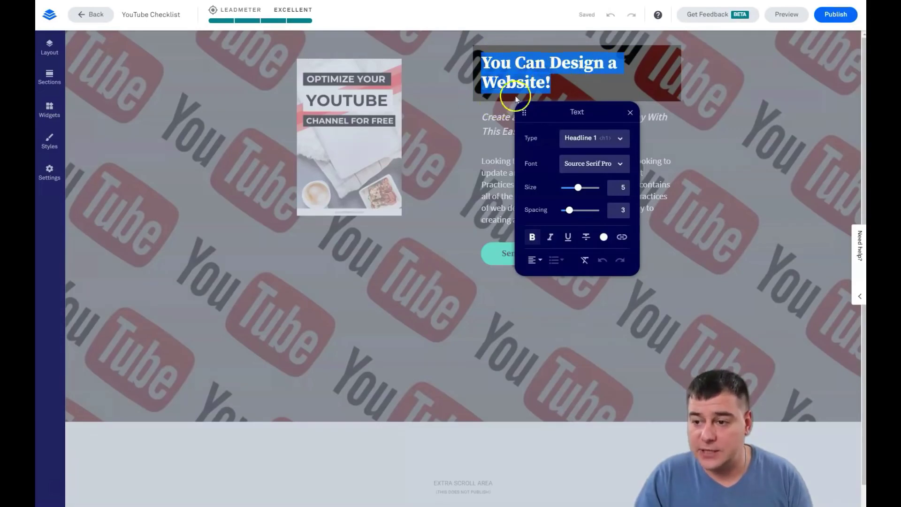
left_click(579, 188)
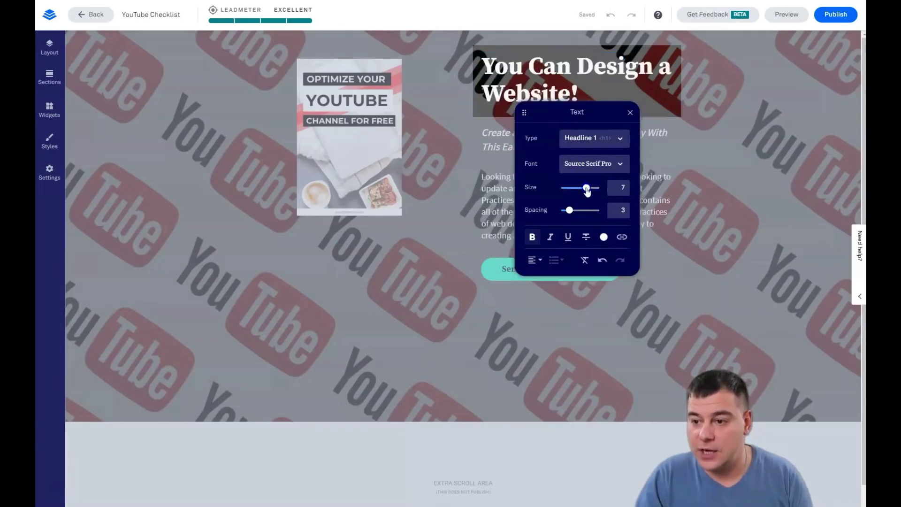
left_click_drag(577, 208, 570, 213)
Try toggling bold, italic and underline on the selected headline, look at its colour choices and finish editing it
left_click(529, 243)
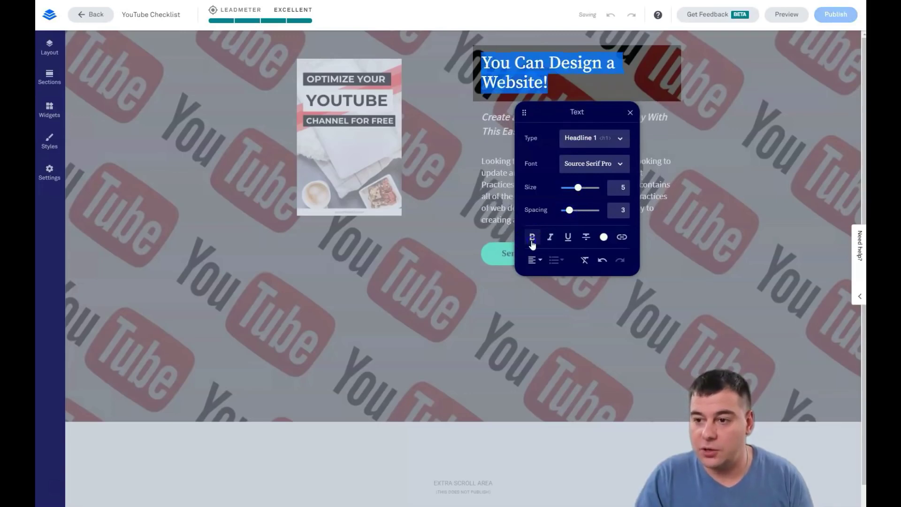
left_click(532, 237)
left_click(550, 237)
left_click(550, 237)
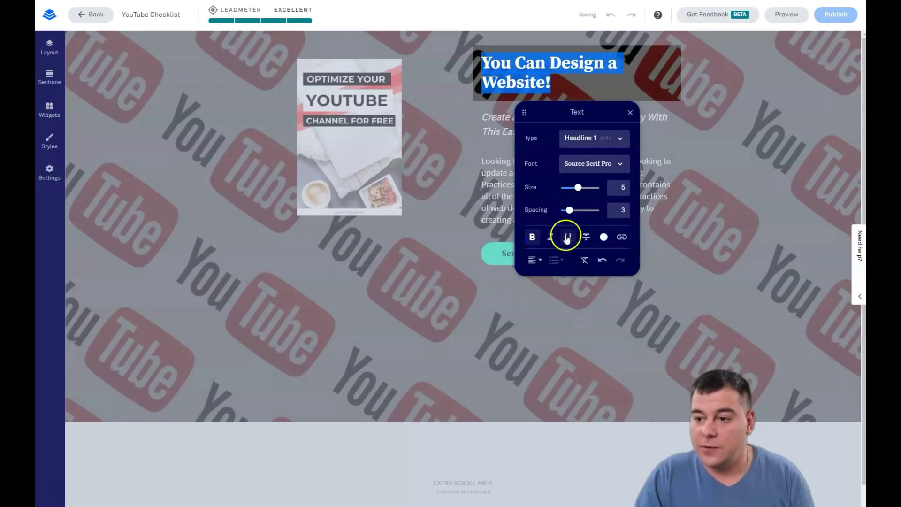
left_click(567, 238)
left_click(568, 238)
left_click(530, 240)
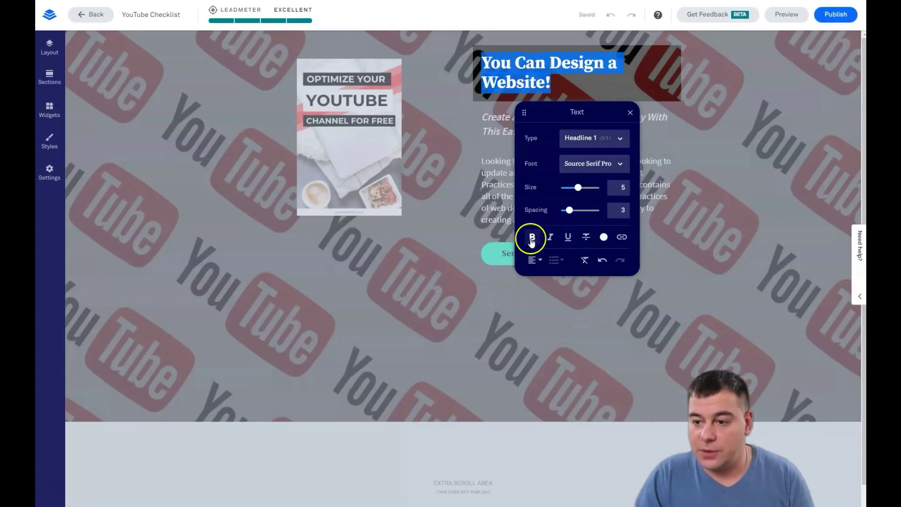
left_click(604, 238)
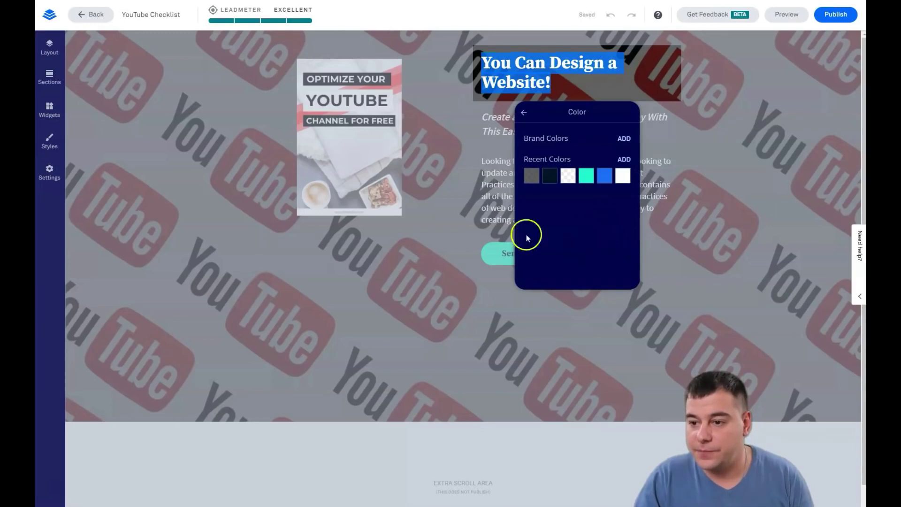
left_click(459, 222)
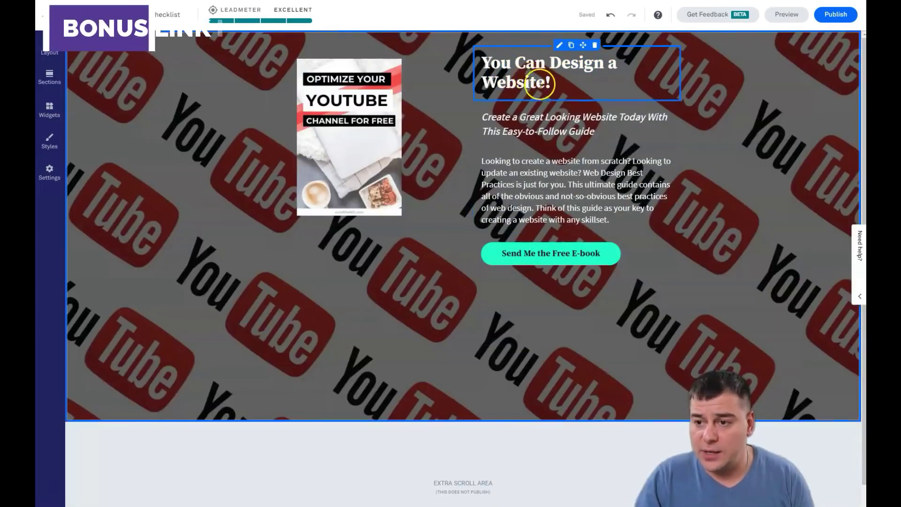
Replace the "You Can Design a Website!" headline with "Boost your YouTube" and colour the text white
left_click(539, 84)
left_click(459, 74)
key("ctrl+a")
key("ctrl+v")
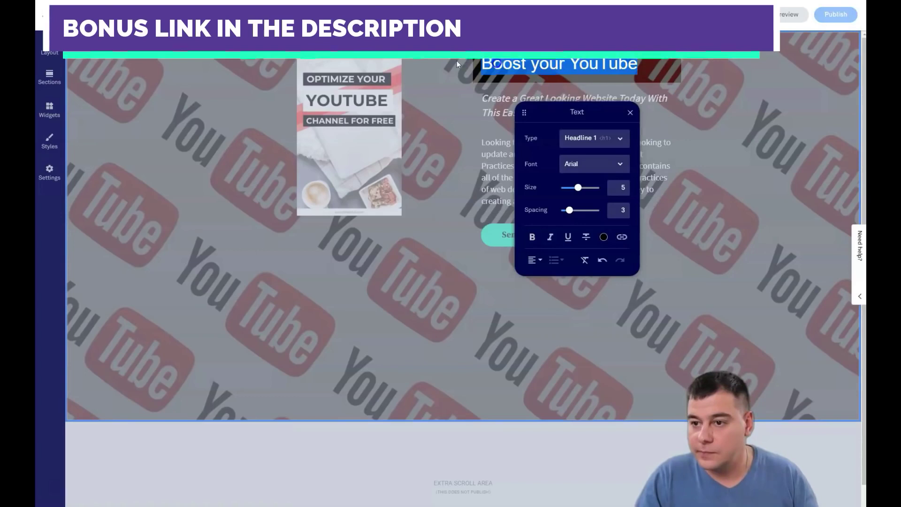
left_click(603, 236)
left_click(621, 175)
left_click(602, 115)
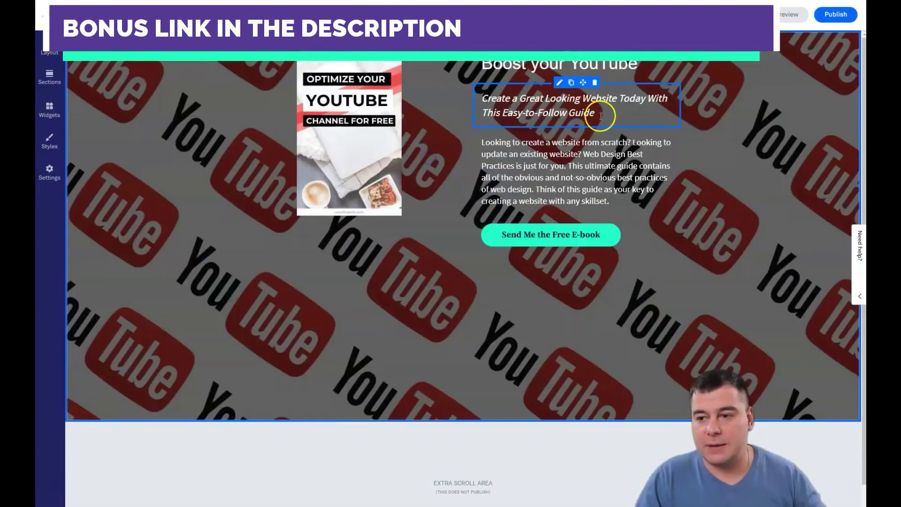
Replace the subheading with white "Discover how to optimize your videos perfectly for youtube search algorithm! Download FREE YouTube optimization checklist" and delete the paragraph below
triple_click(598, 115)
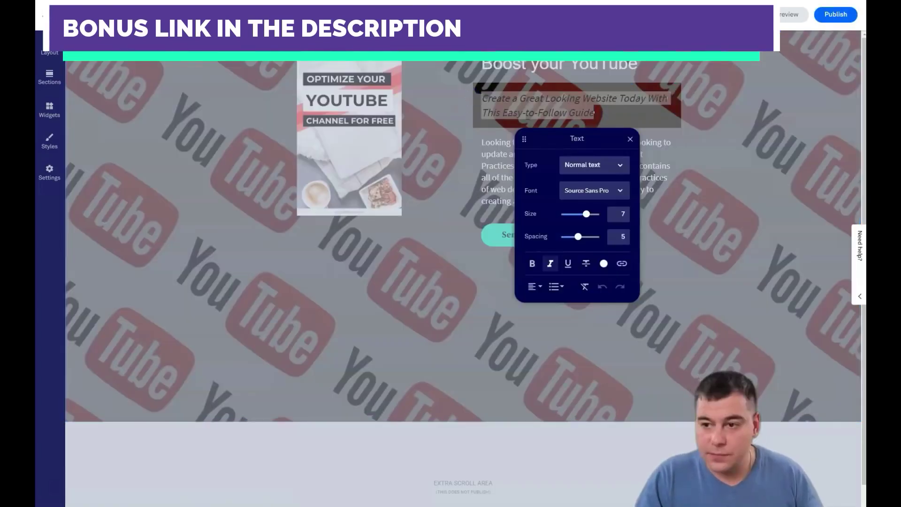
left_click_drag(595, 115, 472, 99)
type("Discover how to optimize your videos perfectly for youtube search algorithm!  Download FREE YouTube optimization checklist")
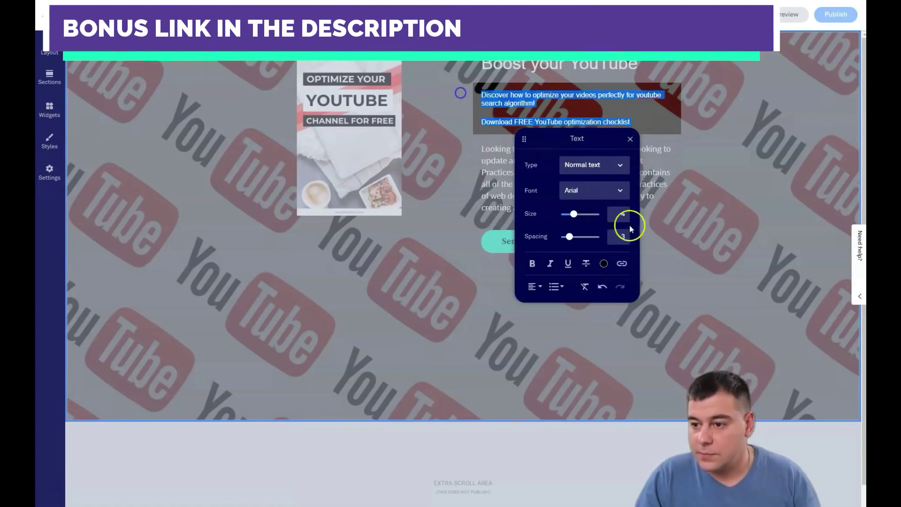
left_click(623, 200)
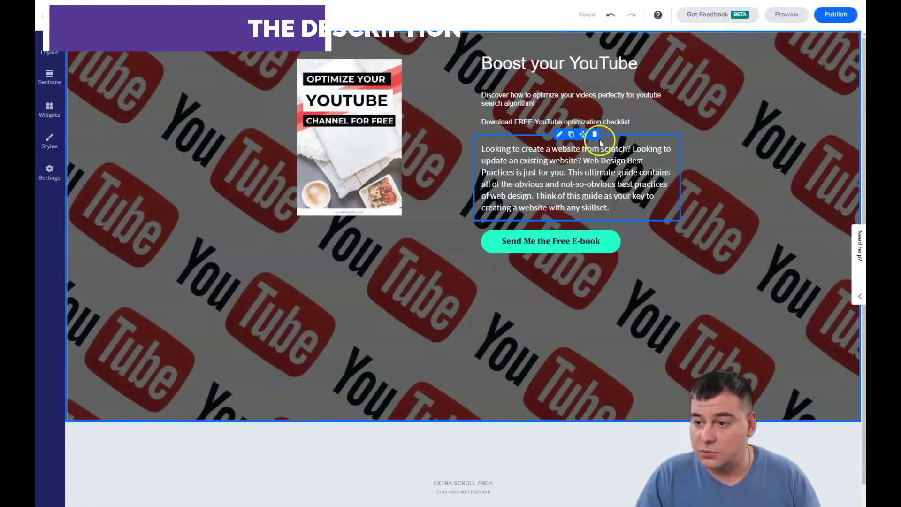
left_click(595, 135)
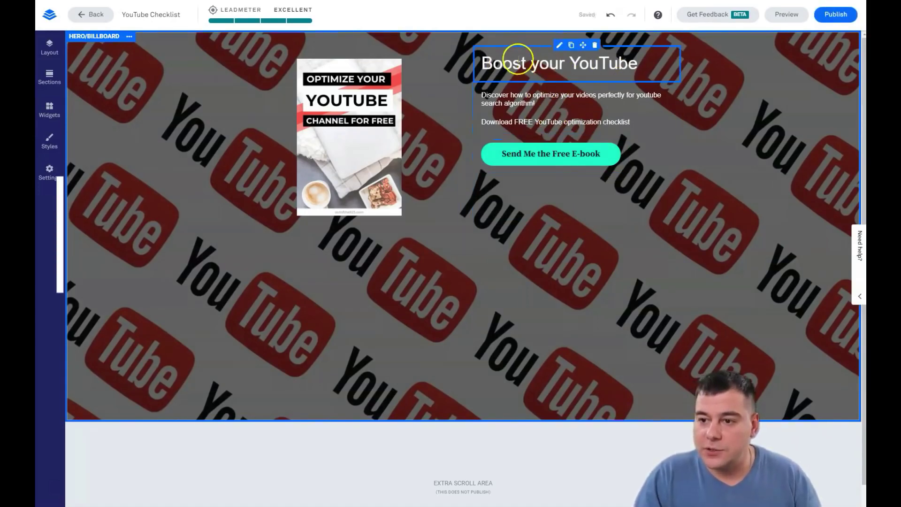
Select the "Boost your YouTube" headline text and open its font choices
left_click_drag(639, 64, 489, 79)
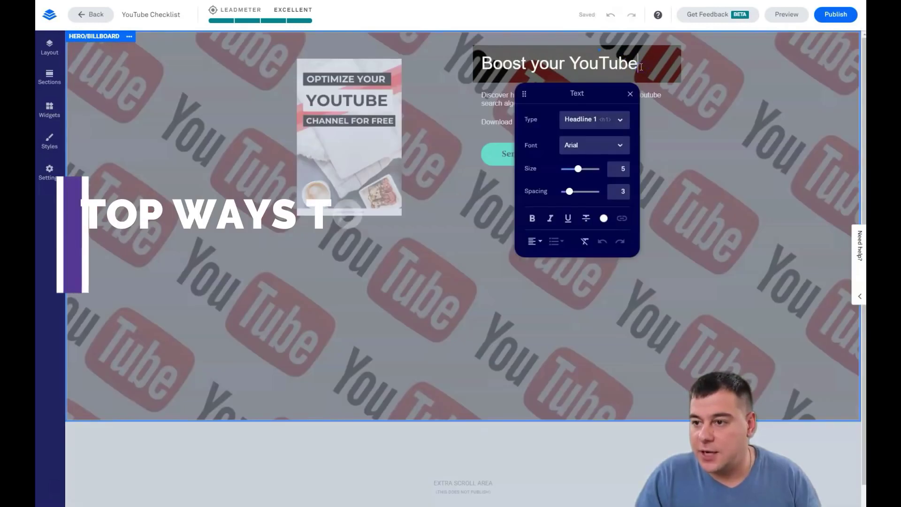
left_click(620, 146)
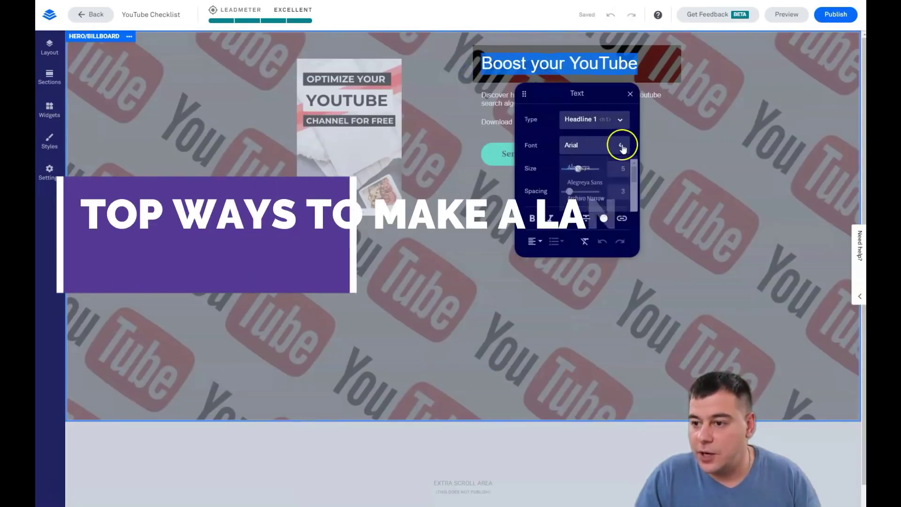
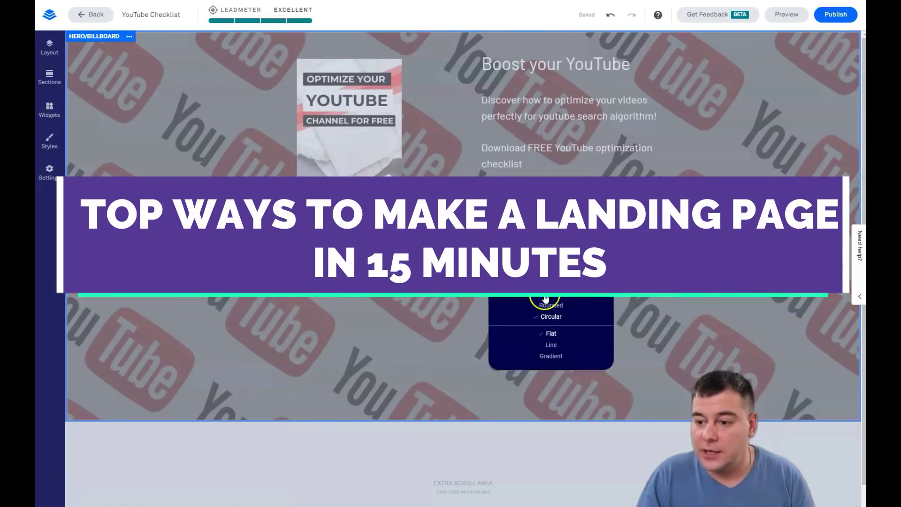
Compare the corner shapes and the Flat, Line and Gradient fills on the e-book button, settling on Square and Flat
left_click(547, 307)
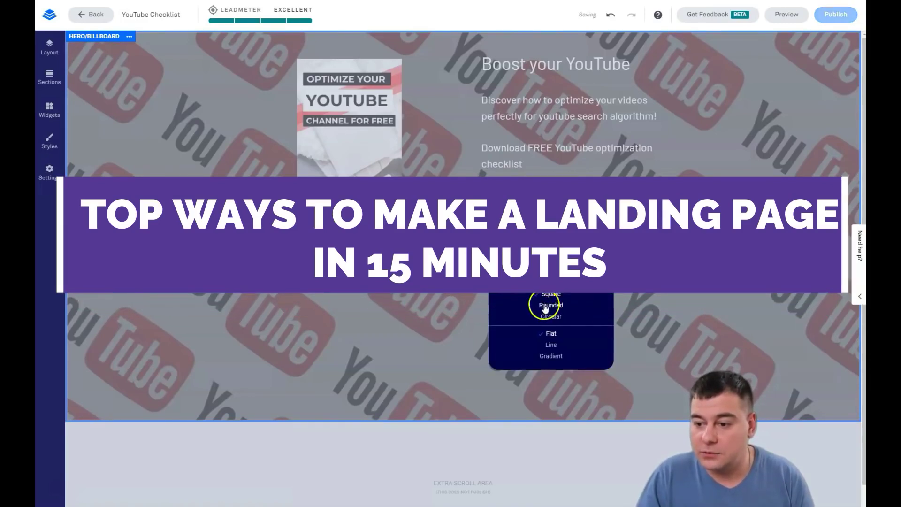
left_click_drag(574, 332, 528, 334)
left_click(552, 318)
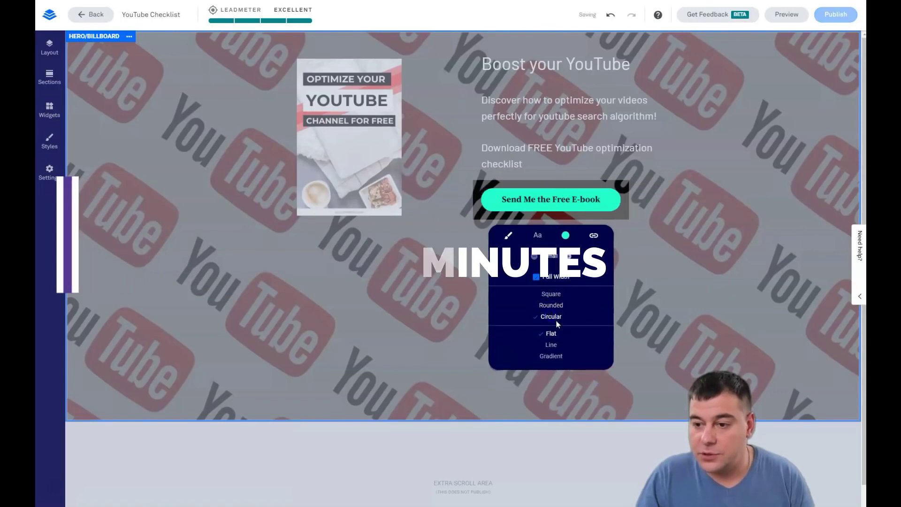
left_click(552, 346)
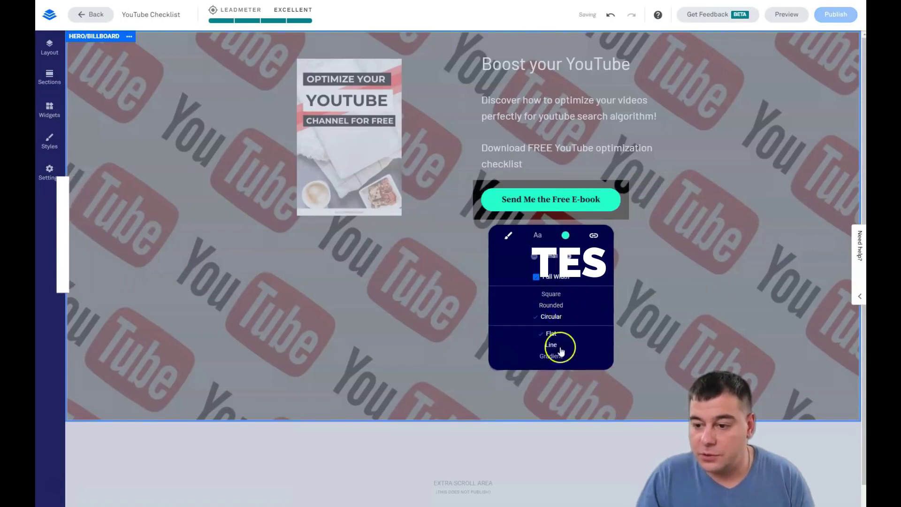
left_click(552, 357)
left_click(553, 334)
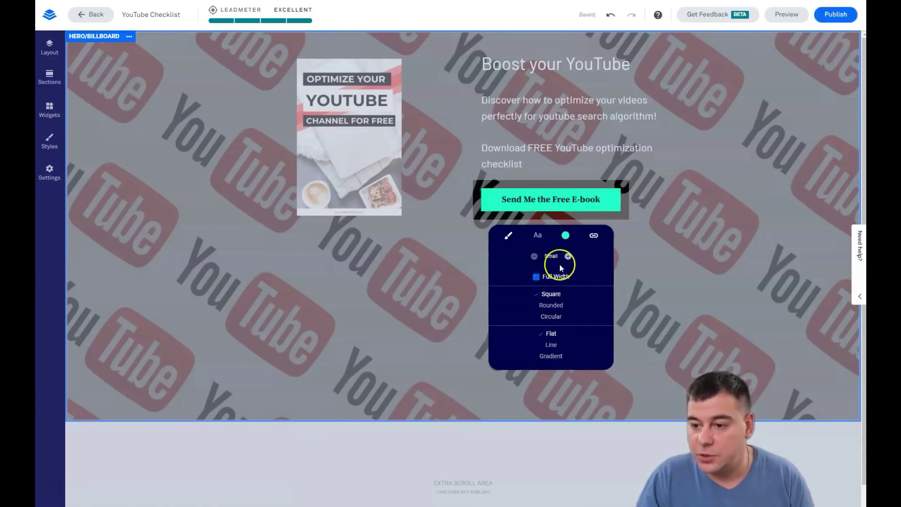
Give the e-book button a custom background colour of 852A1E at 100 opacity and make its text white
left_click(565, 236)
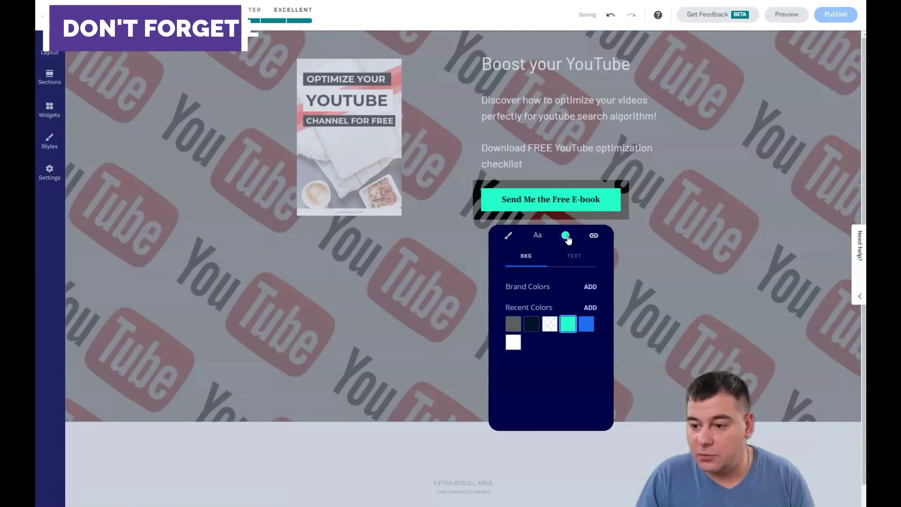
left_click(590, 308)
left_click_drag(514, 347, 577, 313)
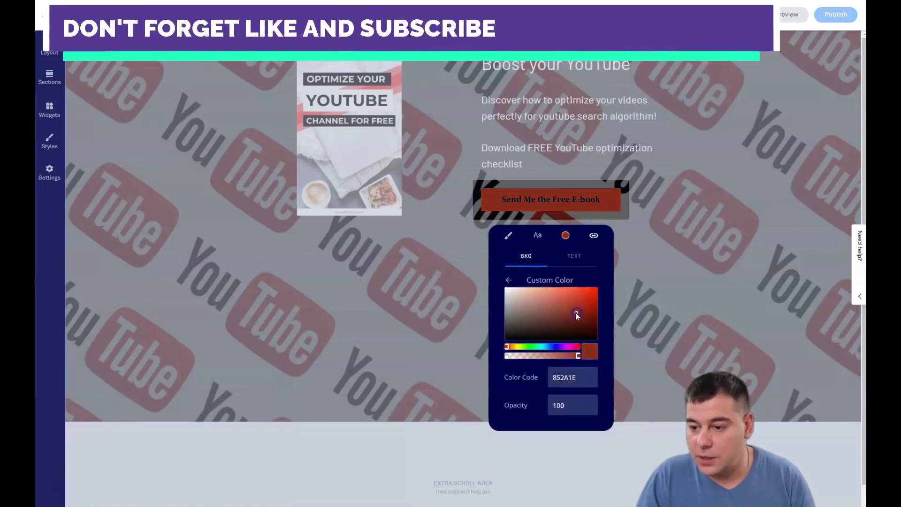
left_click(573, 256)
left_click(529, 343)
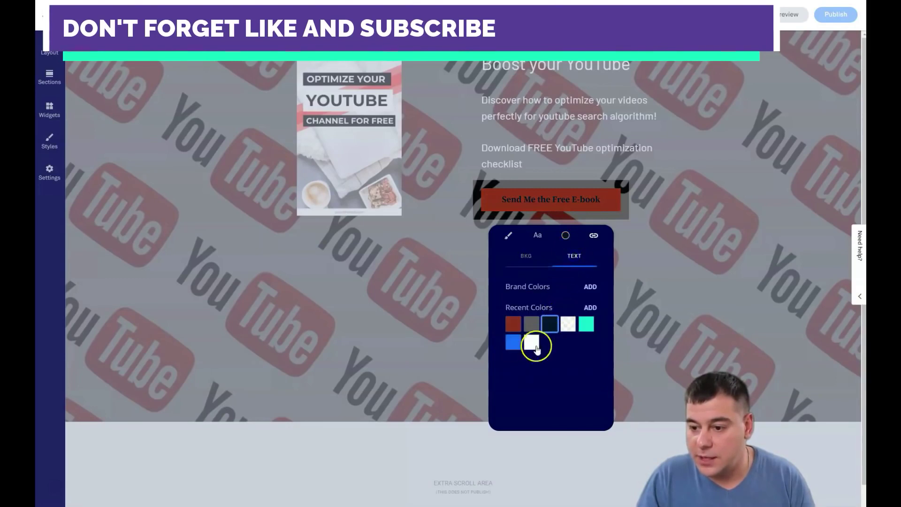
left_click(645, 229)
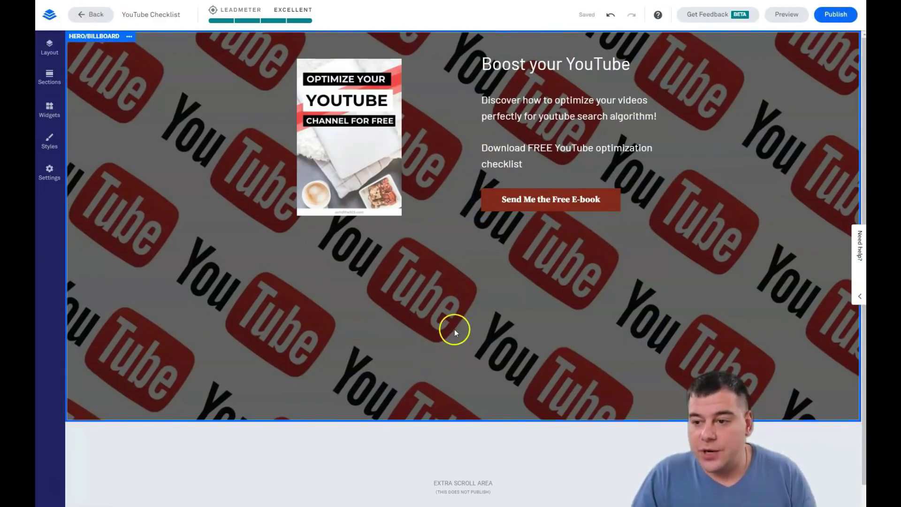
Add the first About section design, white with a portrait beside the text, below the Hero/Billboard section in the page layout
left_click(44, 52)
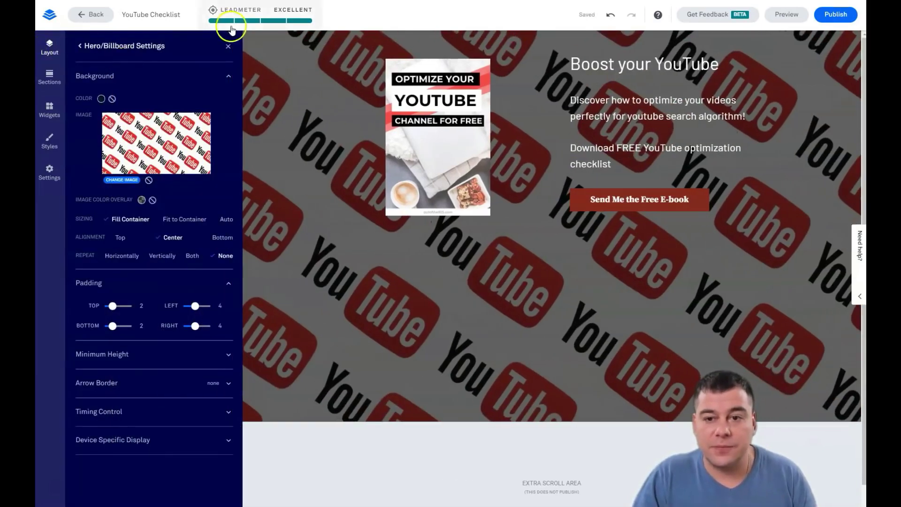
left_click(80, 46)
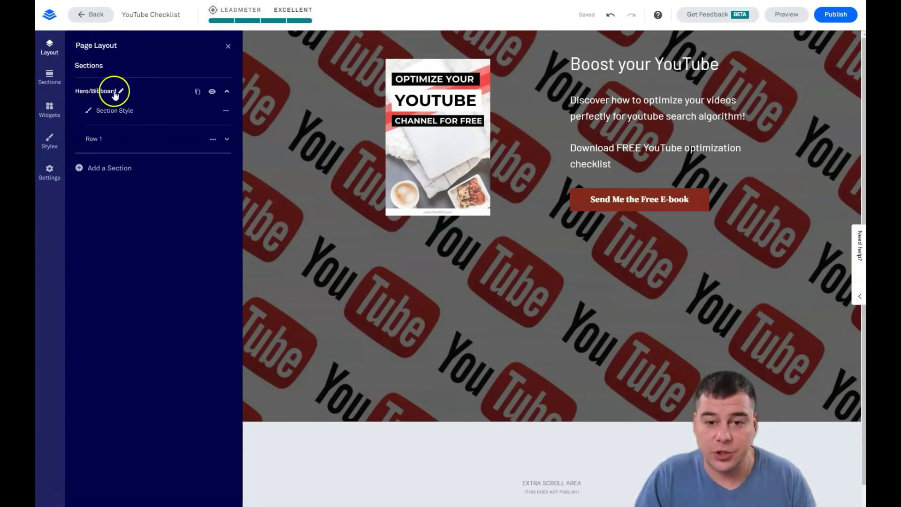
left_click(226, 92)
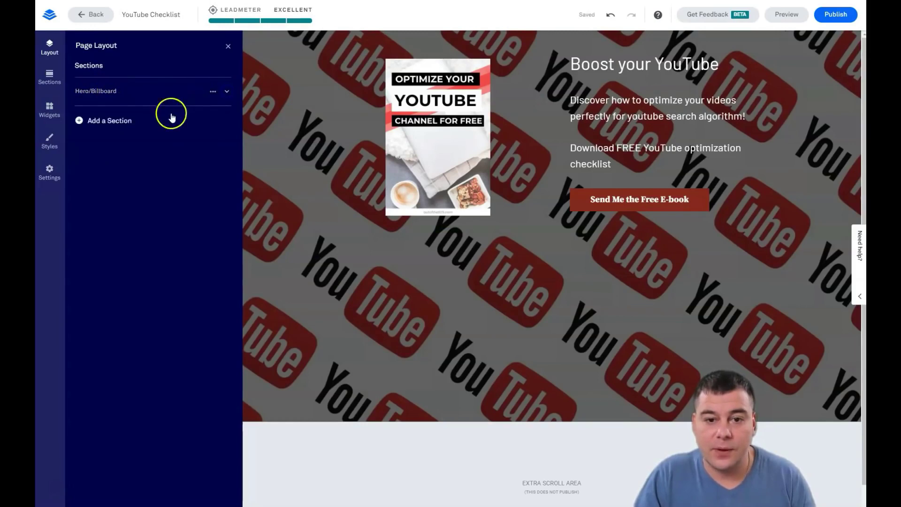
left_click(84, 121)
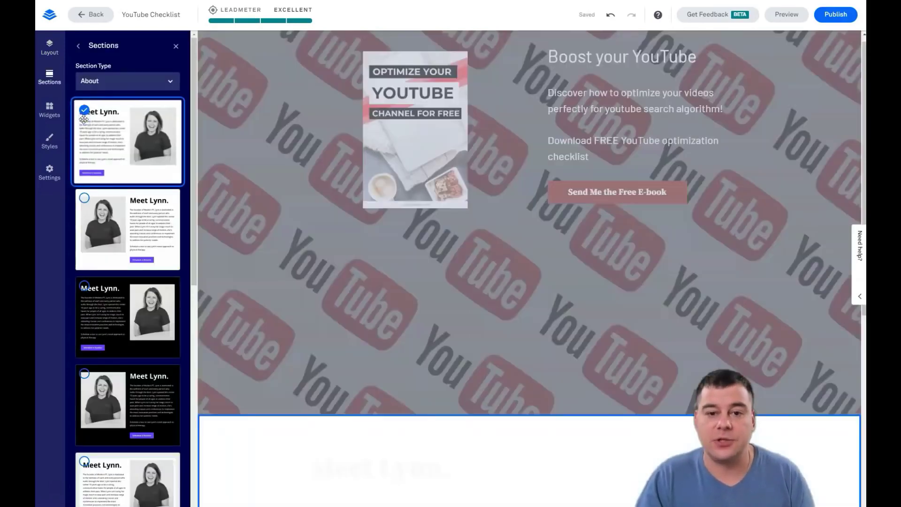
Browse the section designs offered for the Call to Action, Contact Us and FAQs types
left_click(172, 83)
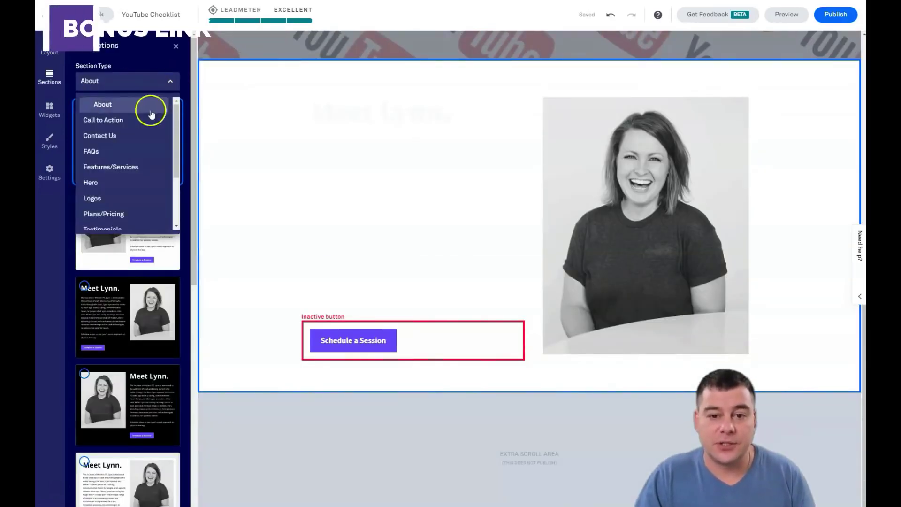
left_click(113, 121)
left_click(170, 83)
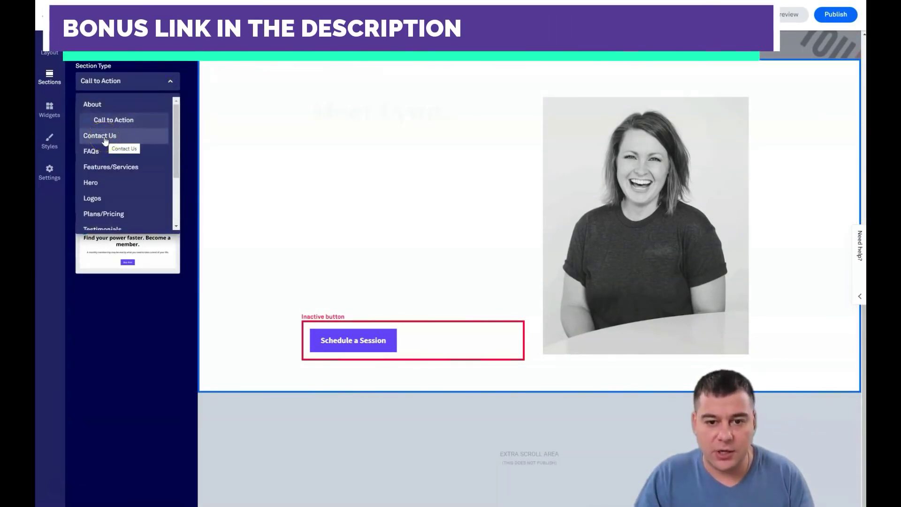
left_click(104, 141)
left_click(171, 83)
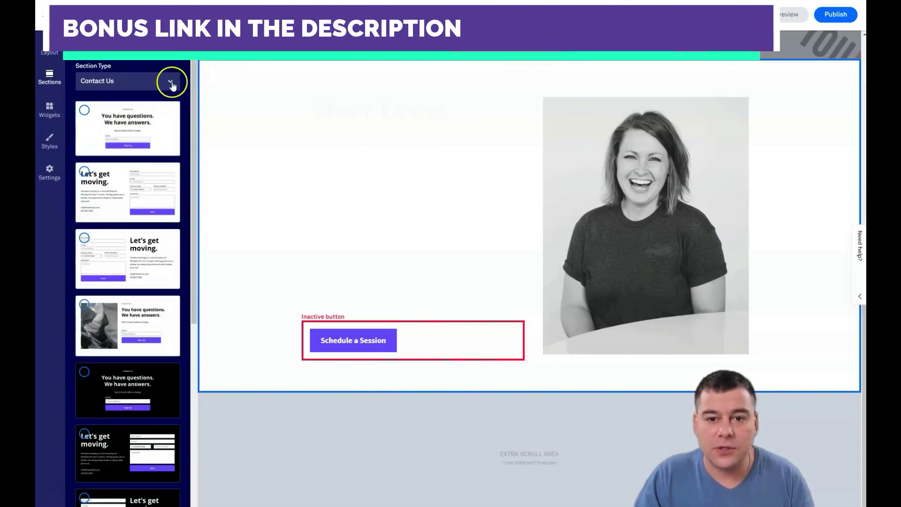
left_click(108, 152)
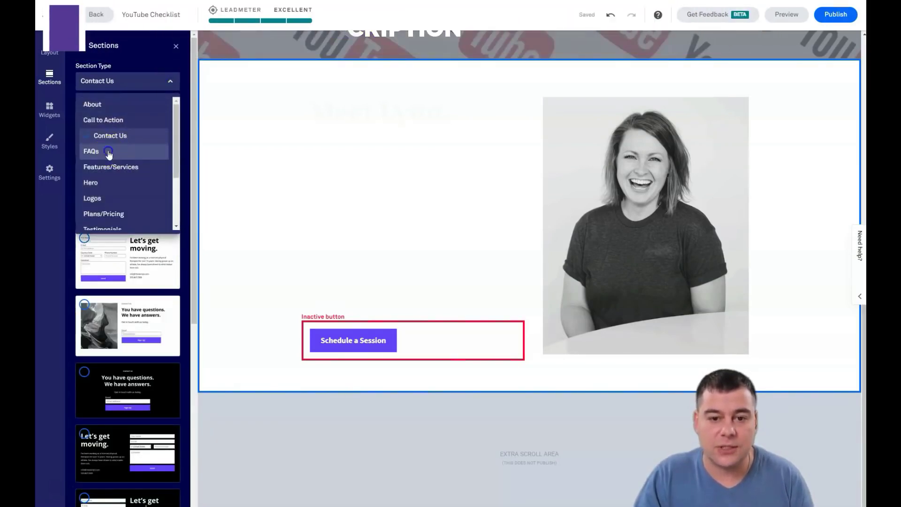
Switch the new section to the first FAQs design and review it on the page below the Hero/Billboard section
left_click(108, 152)
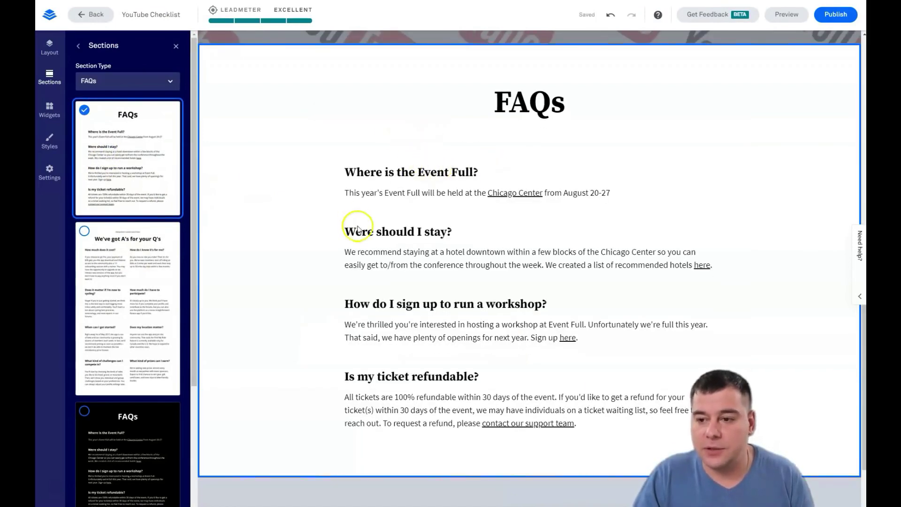
left_click(176, 46)
scroll(318, 252, "up", 5)
scroll(319, 254, "up", 3)
scroll(322, 231, "down", 10)
scroll(342, 64, "up", 7)
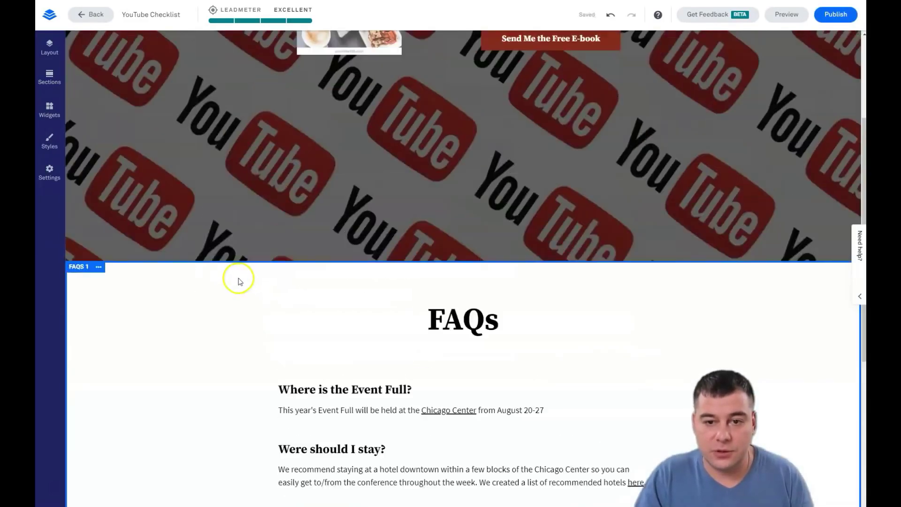
scroll(128, 278, "up", 2)
scroll(125, 307, "down", 5)
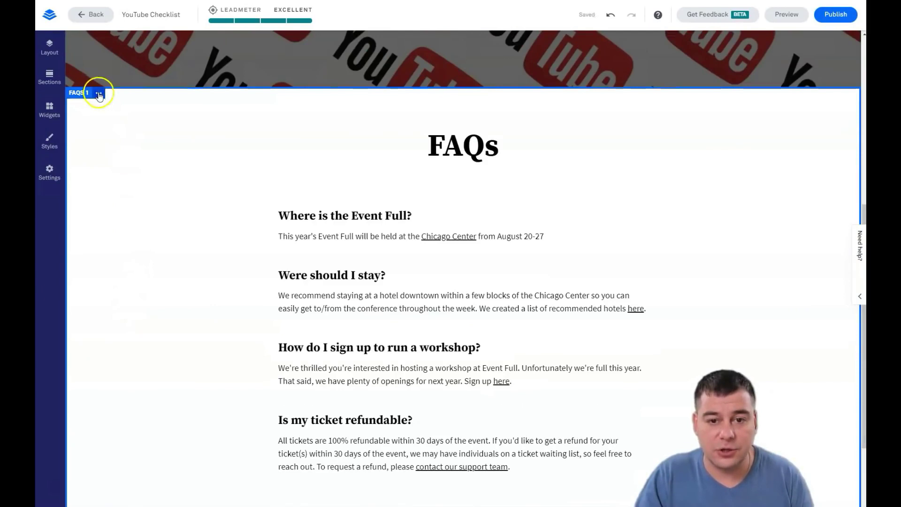
Delete the FAQs section from the page and confirm the deletion
left_click(99, 93)
left_click(125, 169)
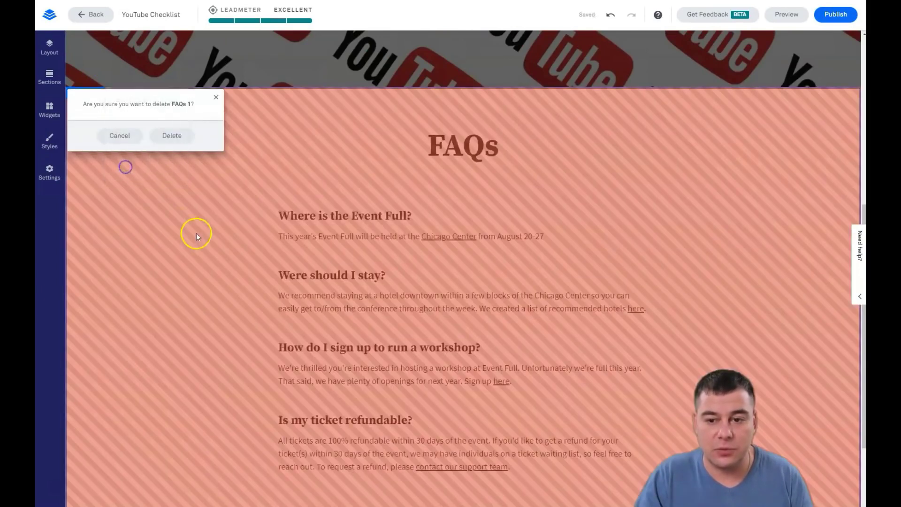
left_click(172, 136)
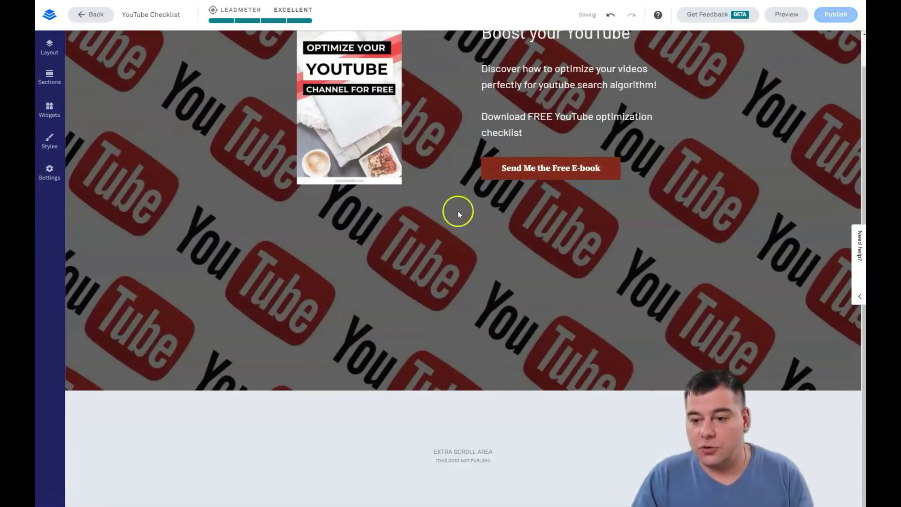
scroll(443, 268, "up", 1)
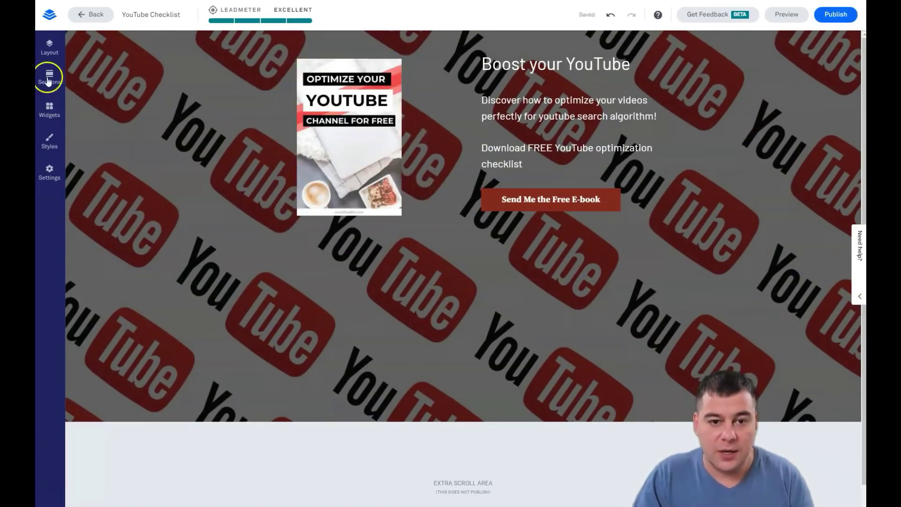
left_click(50, 113)
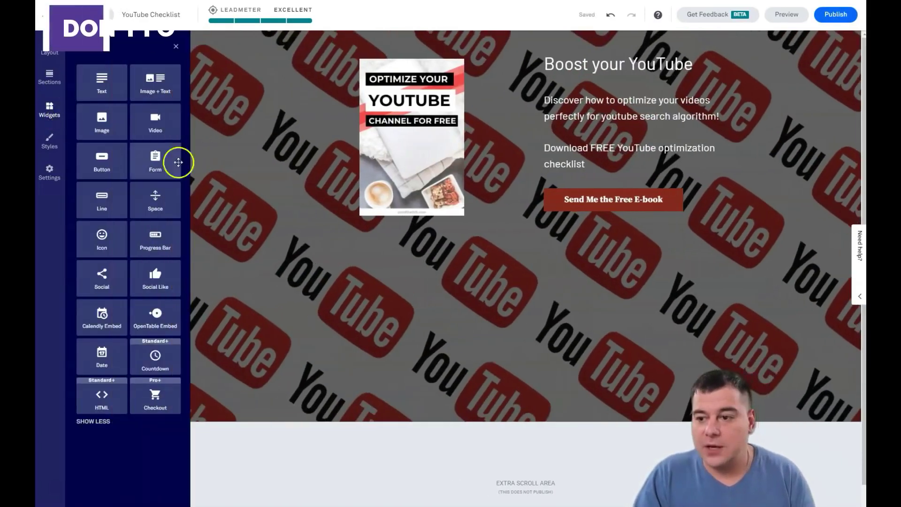
left_click_drag(101, 86, 122, 96)
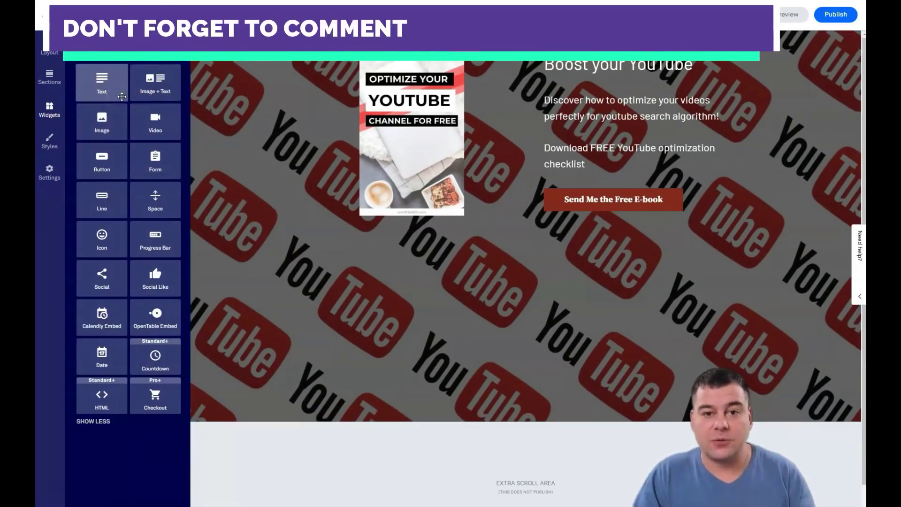
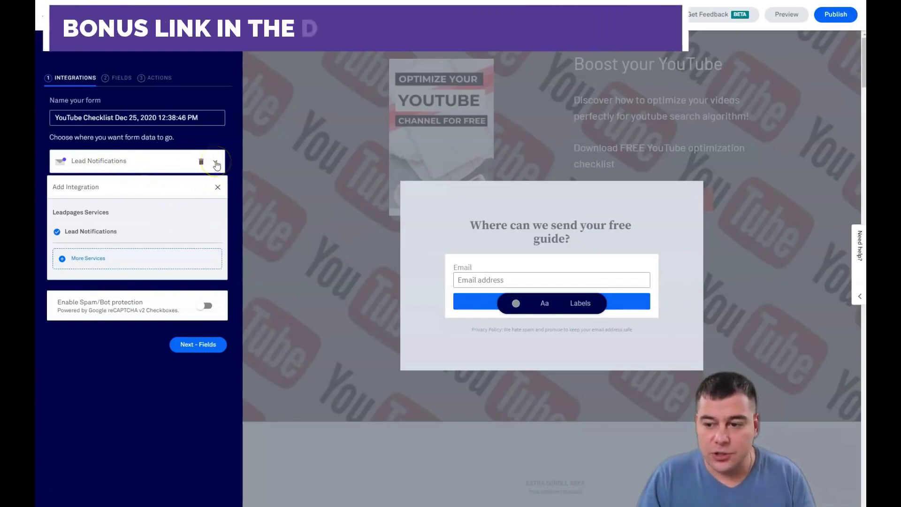
Add a First Name field above the Email field in the opt-in form and save the form
left_click(112, 80)
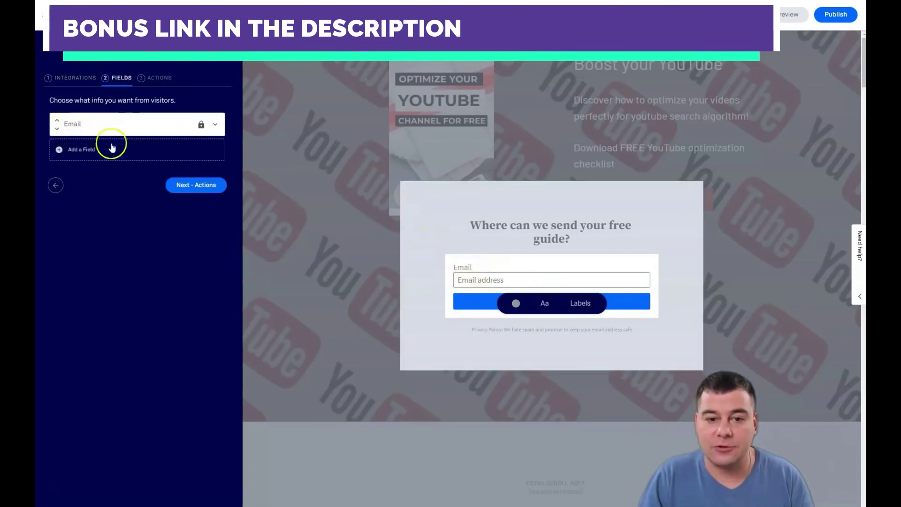
left_click(72, 149)
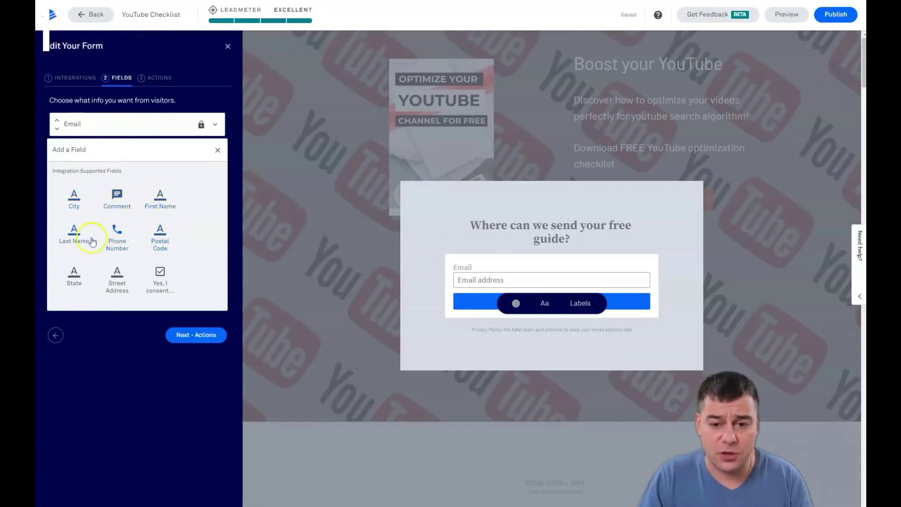
left_click(160, 196)
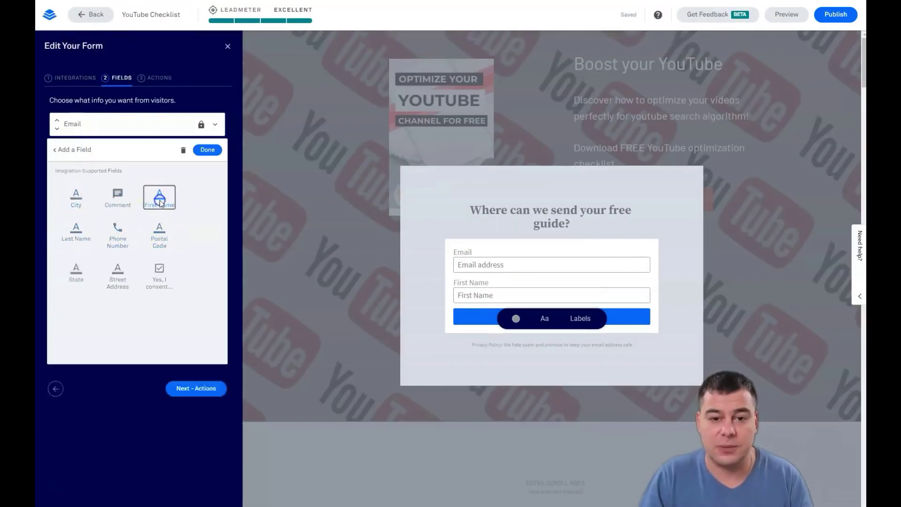
left_click(208, 150)
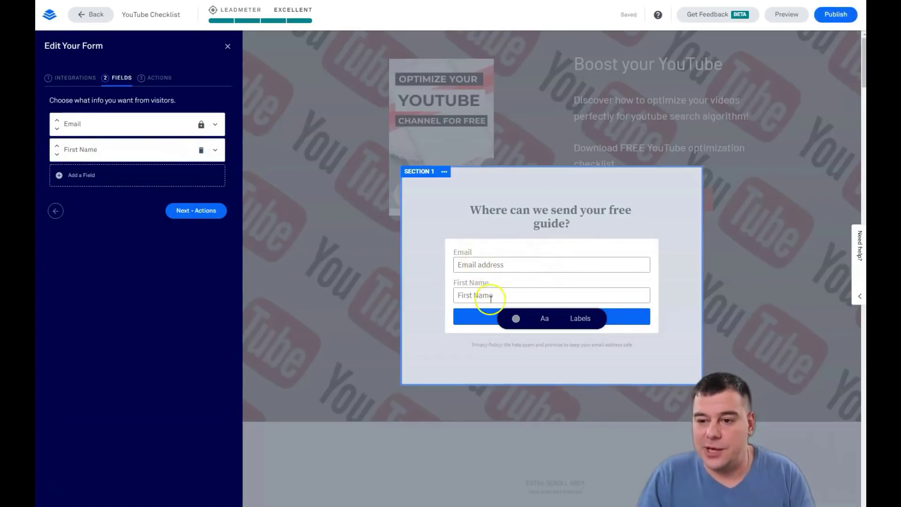
left_click(57, 146)
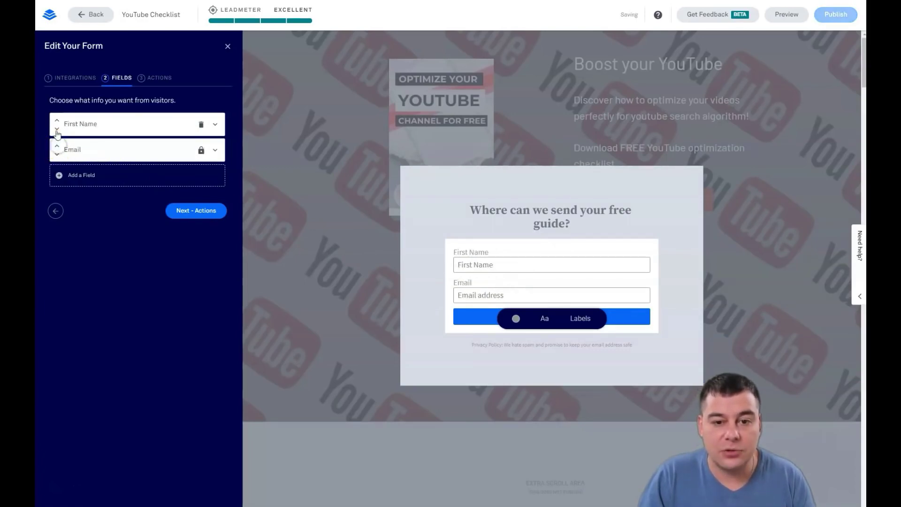
left_click(56, 129)
left_click(57, 146)
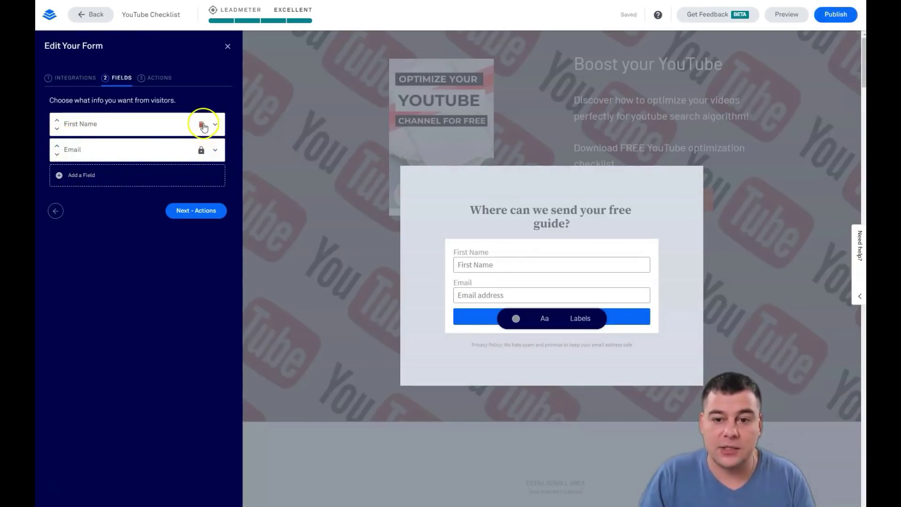
left_click(153, 79)
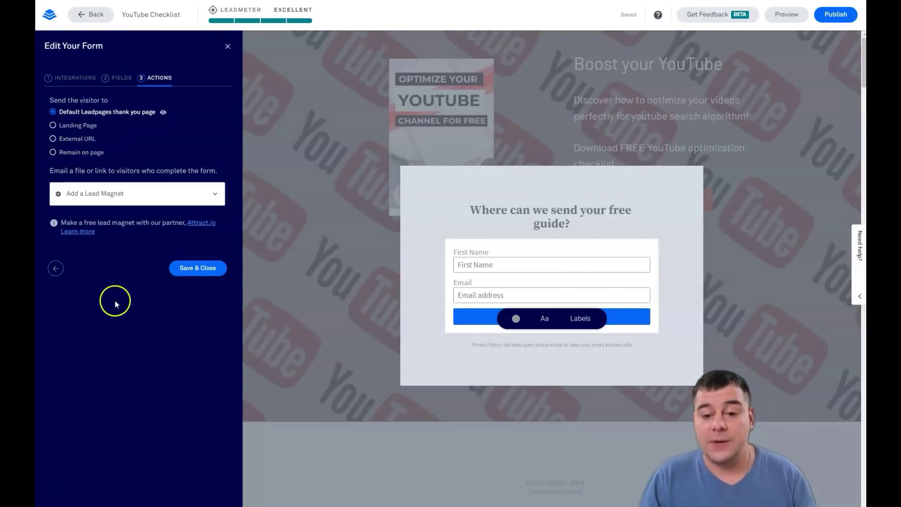
left_click(193, 267)
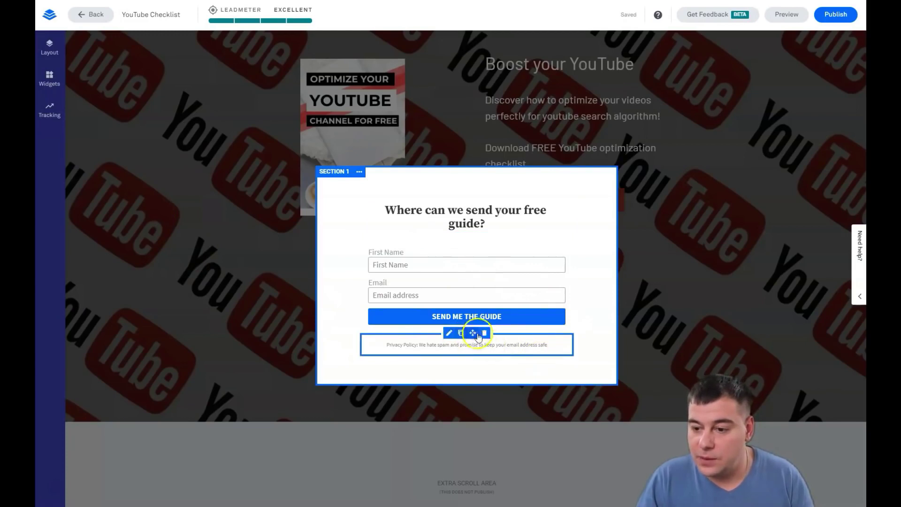
Delete the privacy policy text below the form in the pop-up and close the pop-up
left_click(485, 335)
left_click(484, 333)
left_click(534, 316)
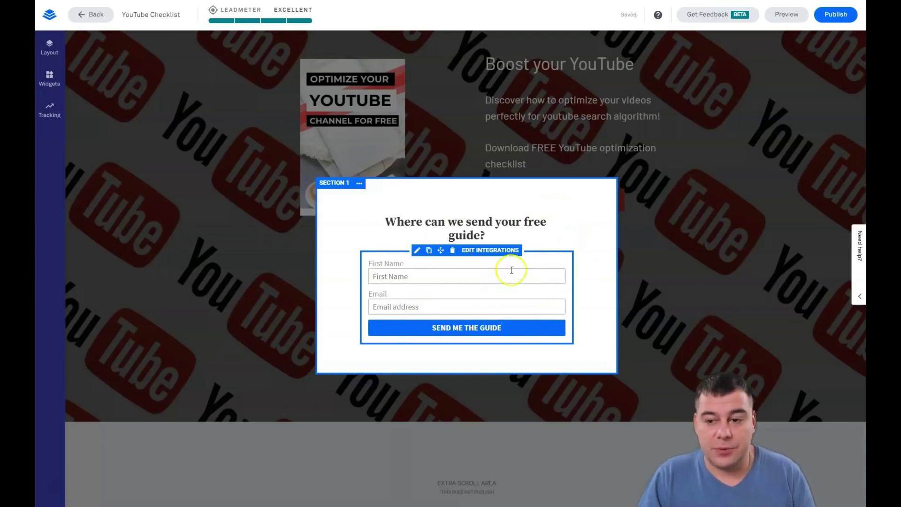
left_click(681, 277)
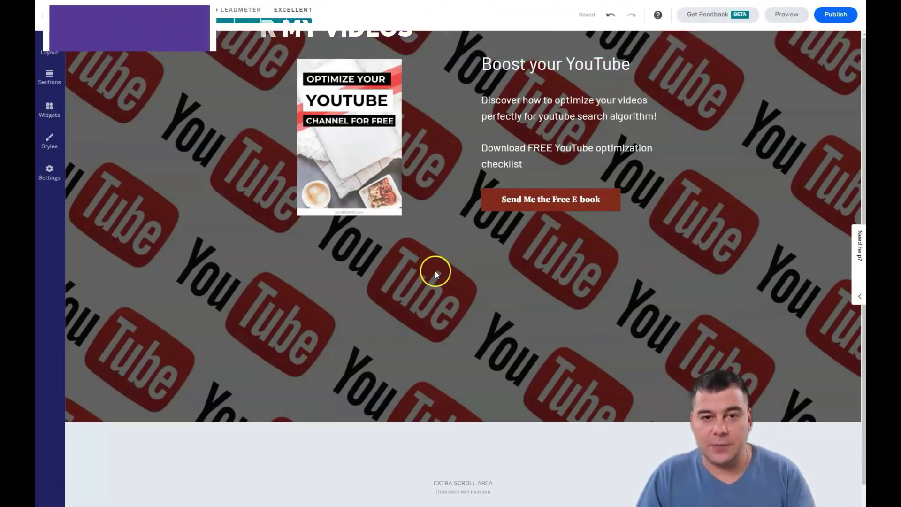
Preview the landing page in the desktop, tablet and phone layouts and return to editing
left_click(787, 14)
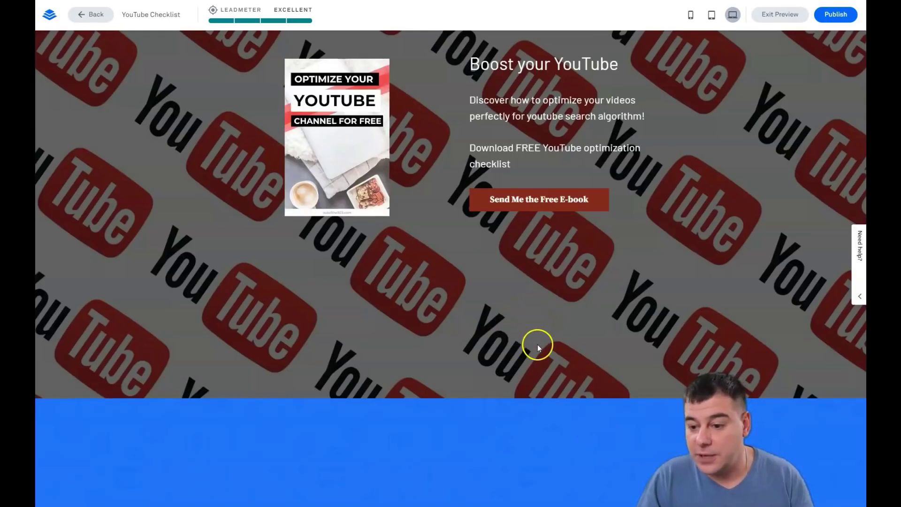
left_click(713, 16)
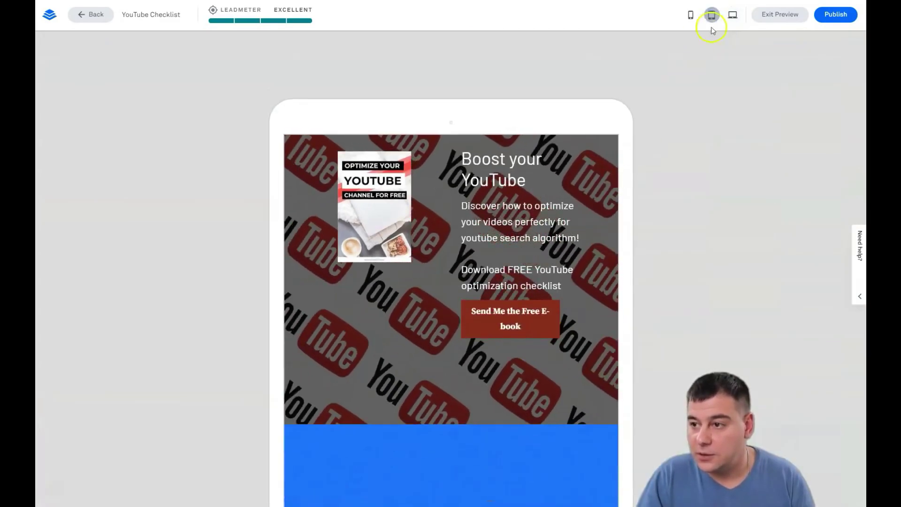
left_click(691, 15)
scroll(472, 292, "down", 3)
scroll(472, 292, "up", 3)
left_click(732, 15)
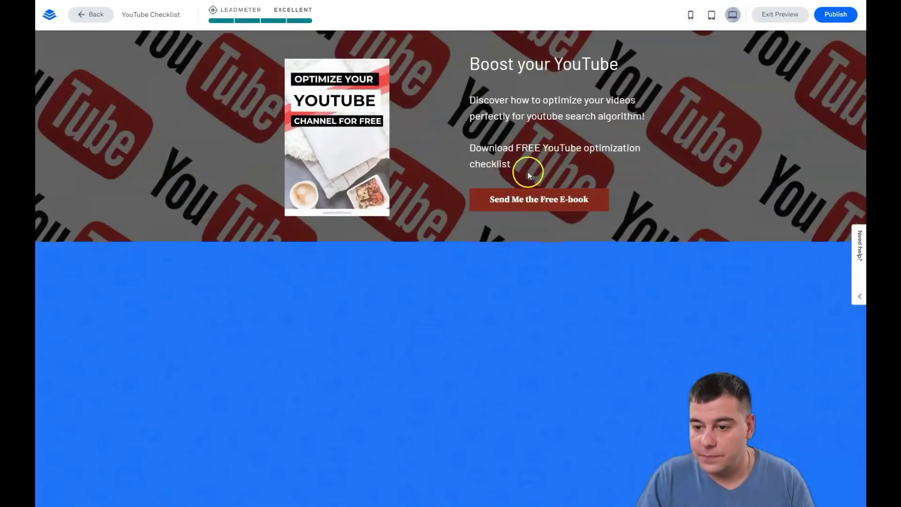
left_click(780, 14)
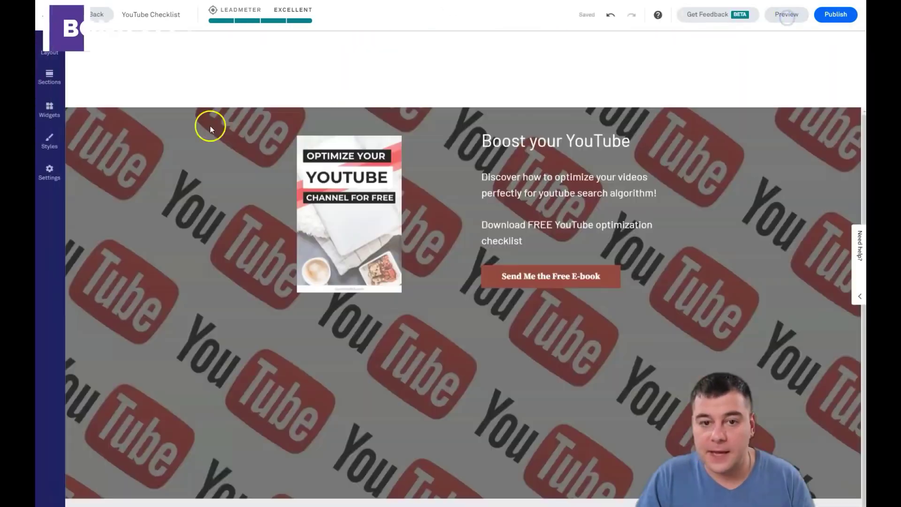
Remove the blue background image from the page background in the page styles
left_click(49, 140)
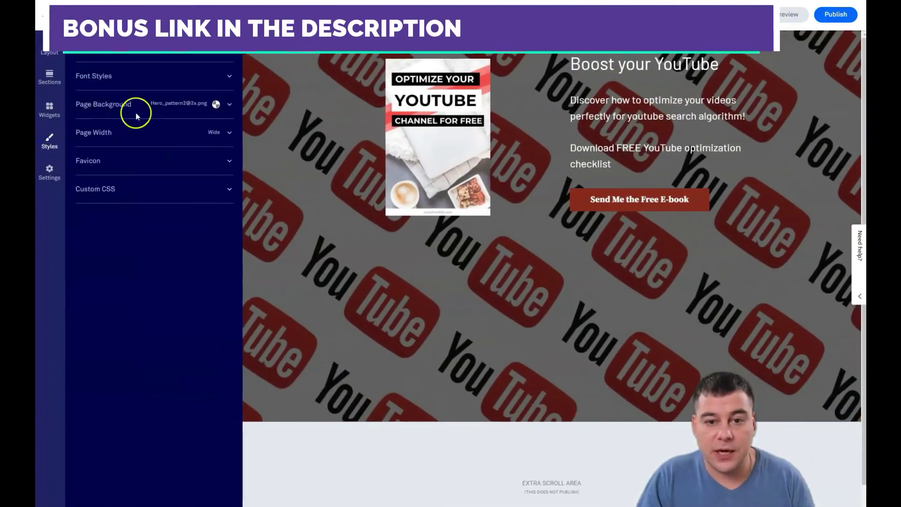
left_click(229, 106)
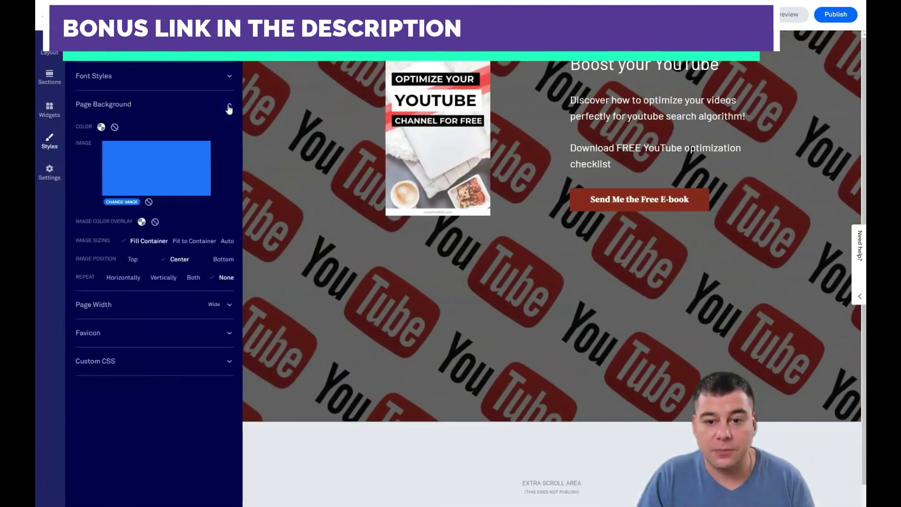
left_click(148, 203)
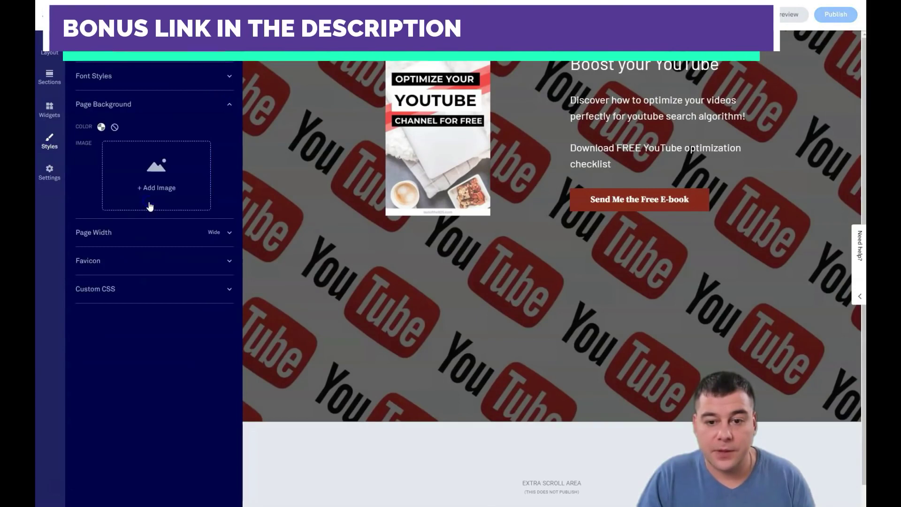
left_click(263, 146)
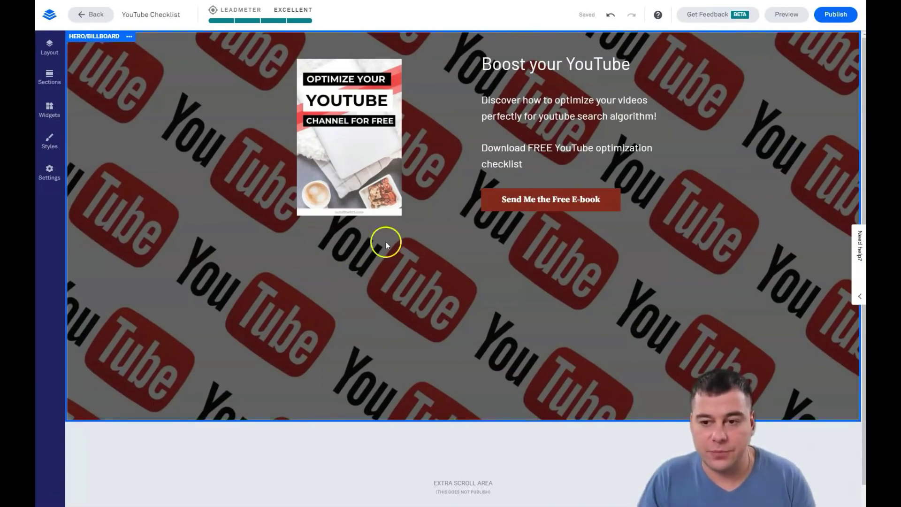
left_click(425, 304)
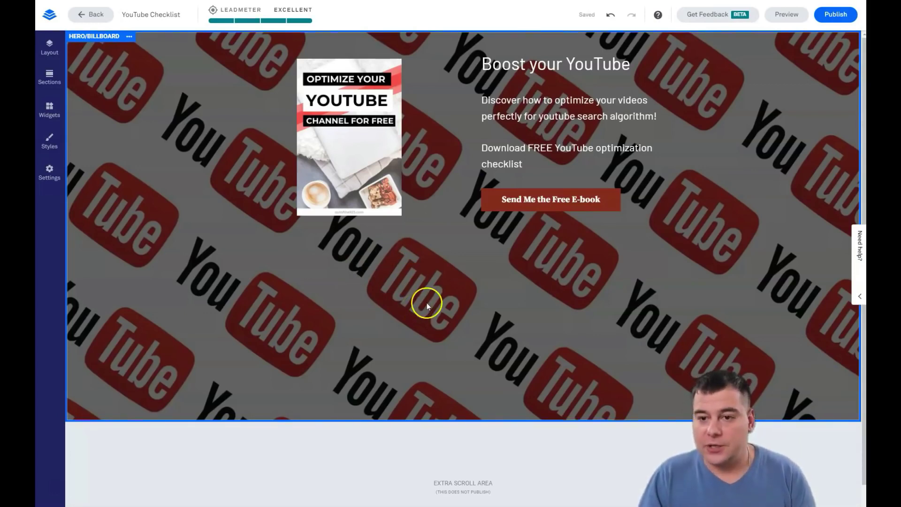